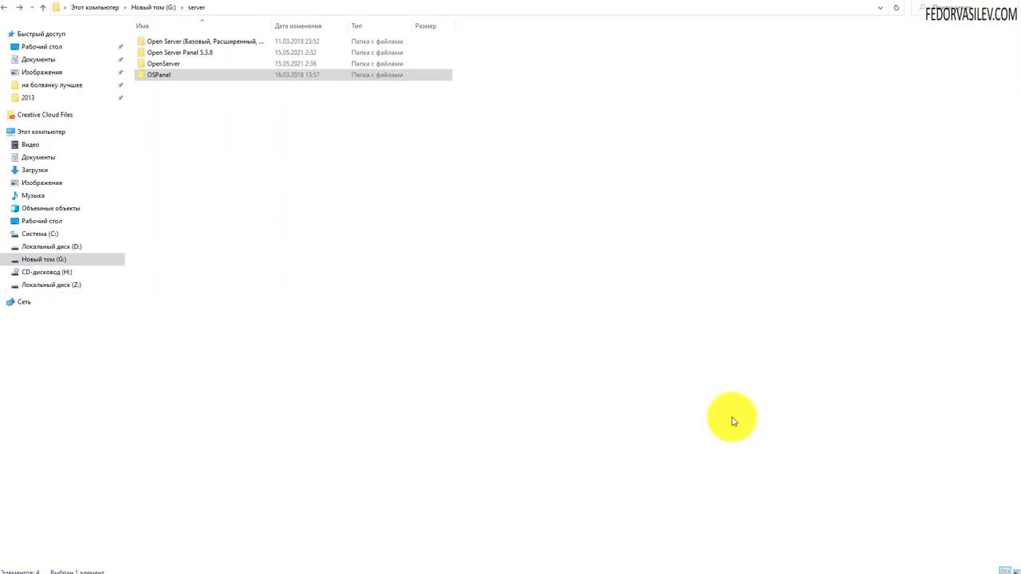
- Navigate File Explorer to OSPanel > domains > joomla4.loc
click(150, 82)
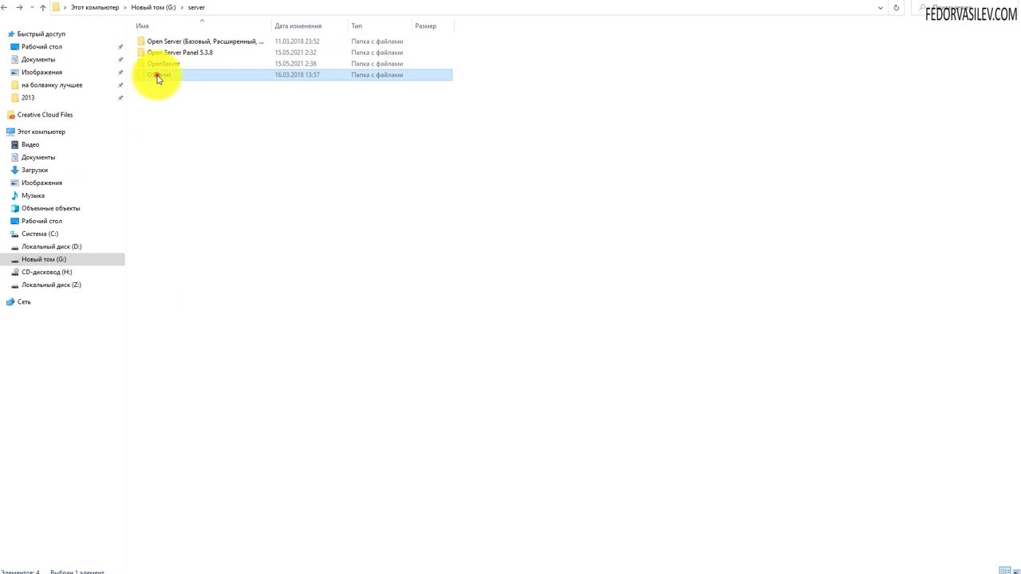
double_click(157, 79)
click(156, 41)
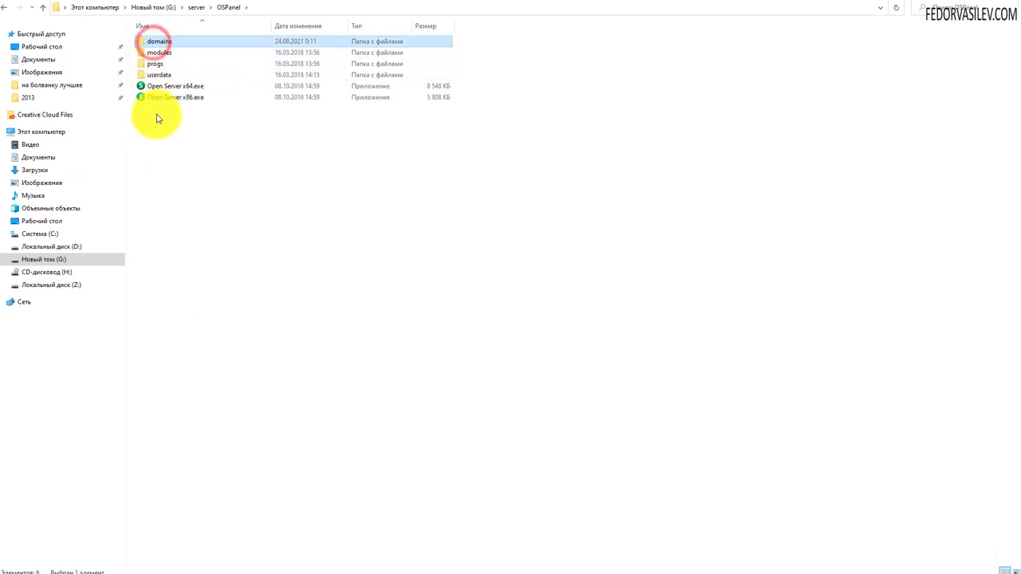
double_click(155, 41)
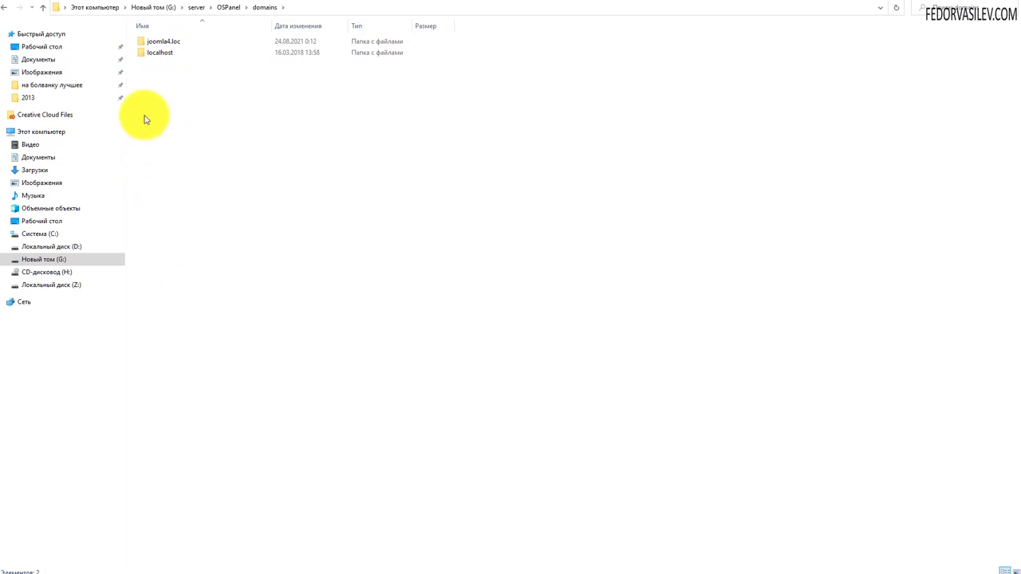
click(159, 42)
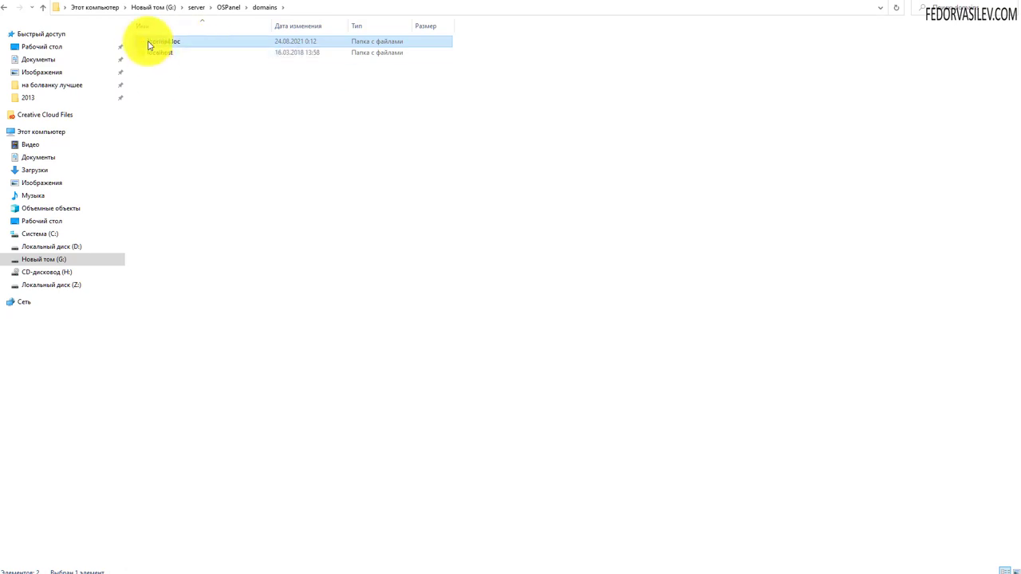
double_click(160, 41)
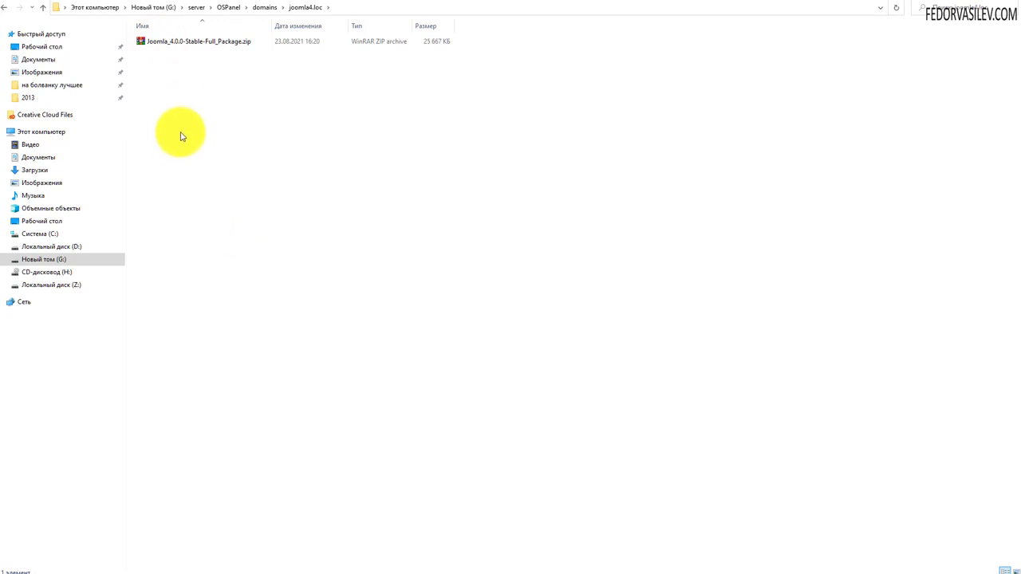
- Extract the Joomla 4.0.0 zip package here and restart the Open Server
click(159, 43)
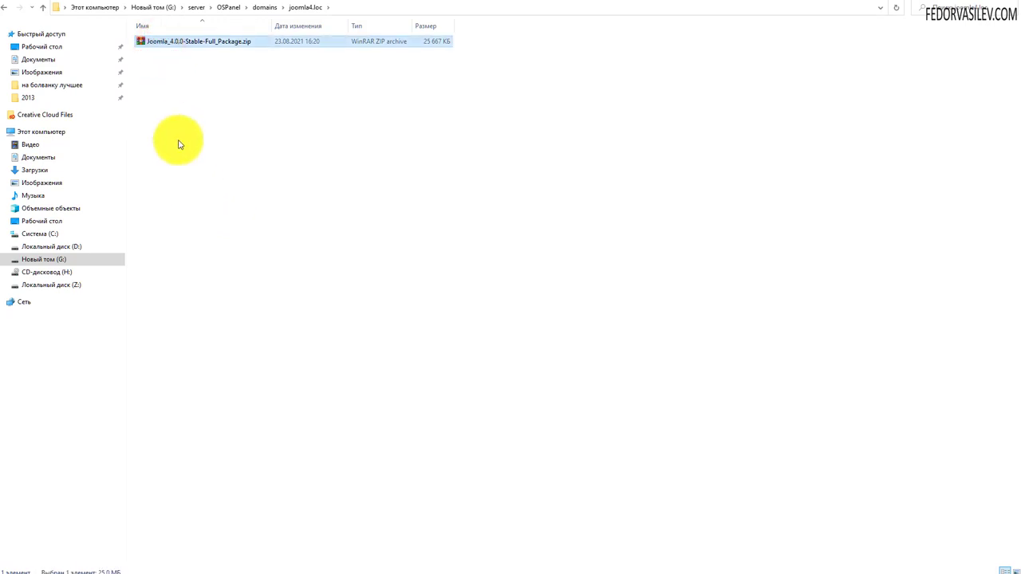
right_click(191, 43)
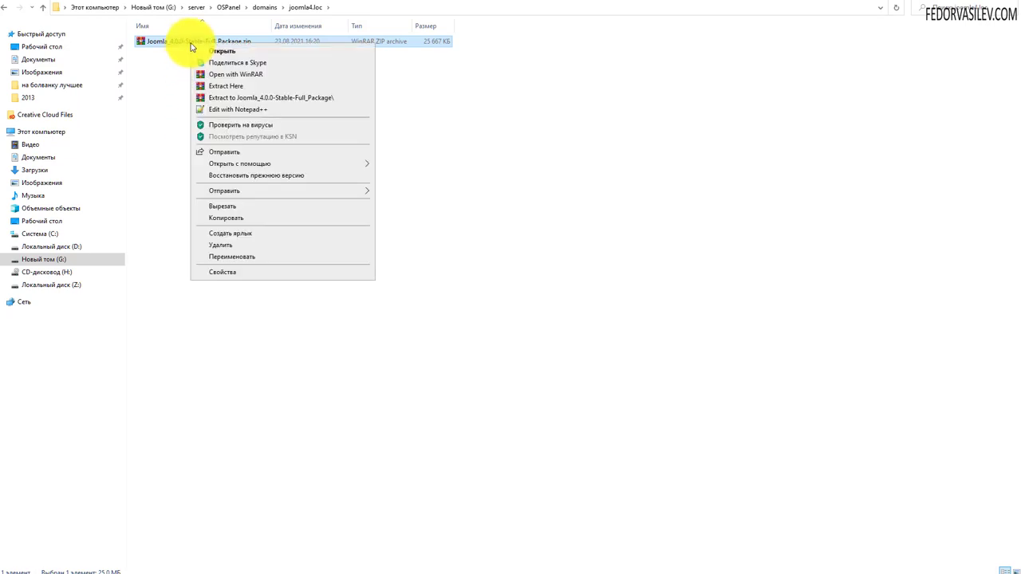
click(226, 89)
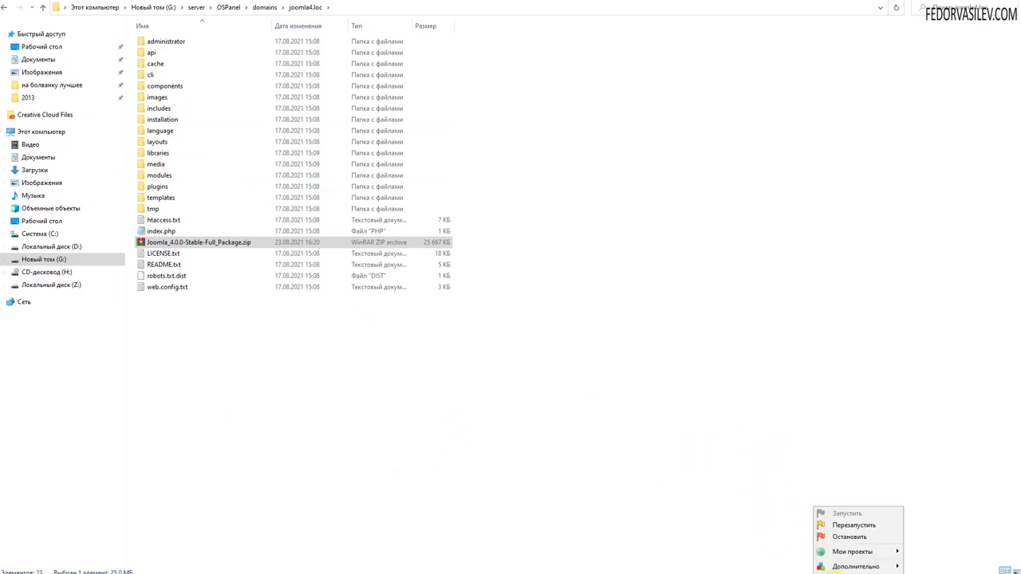
click(850, 525)
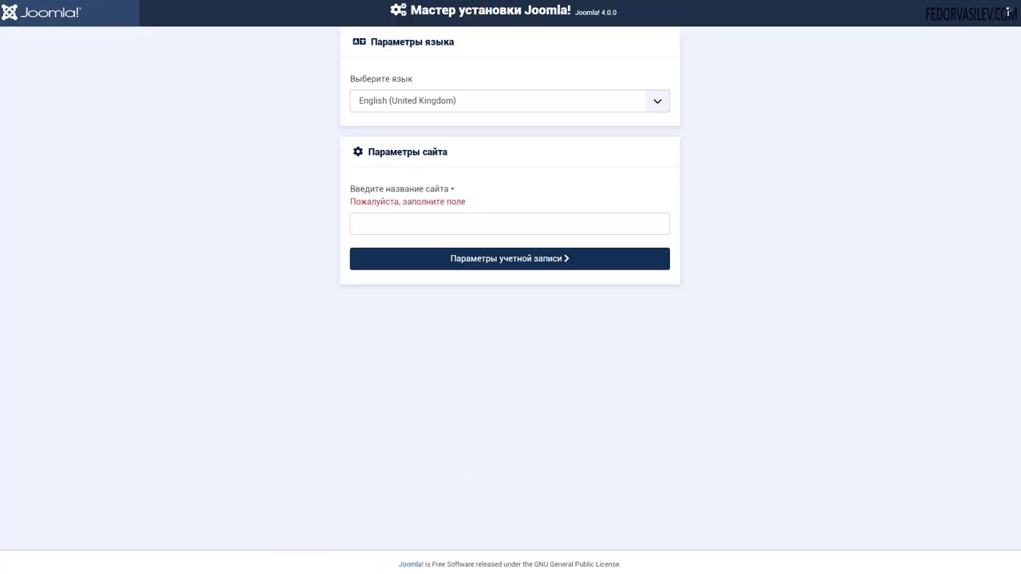
- Bring Notepad over the page and highlight the joomla4.loc domain part of the address
key(alt+Tab)
drag(325, 345, 338, 234)
click(277, 285)
drag(262, 257, 207, 298)
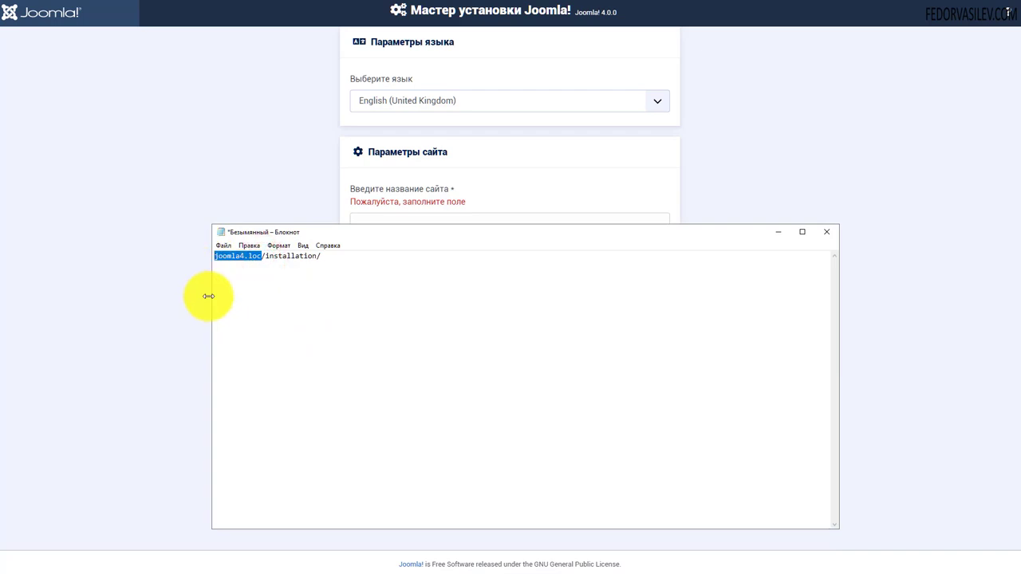
click(256, 280)
- Highlight the installation part and the full joomla4.loc/installation/ address, then minimize Notepad
drag(261, 255, 328, 260)
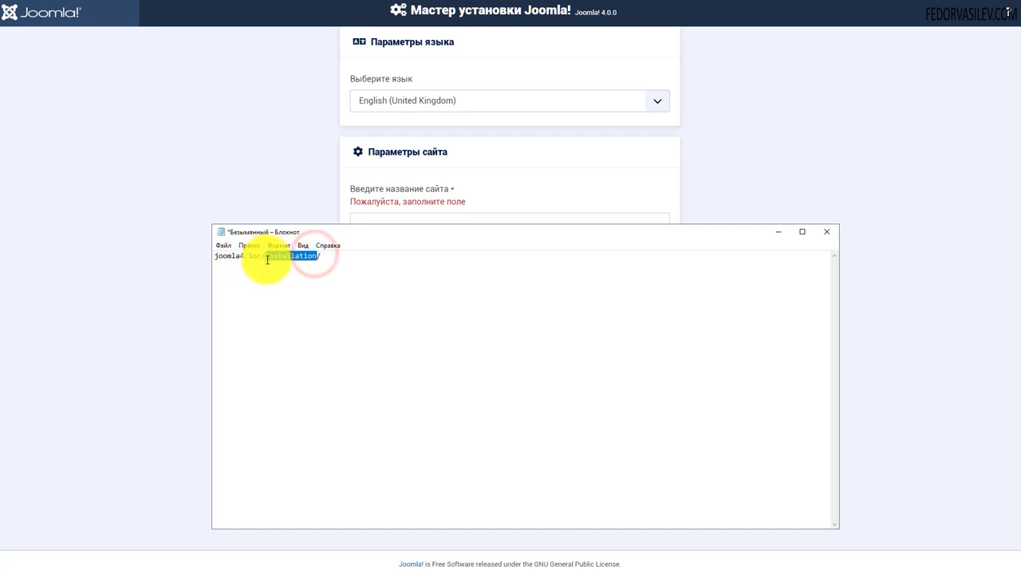
drag(328, 256, 212, 256)
drag(322, 256, 194, 255)
drag(323, 255, 183, 255)
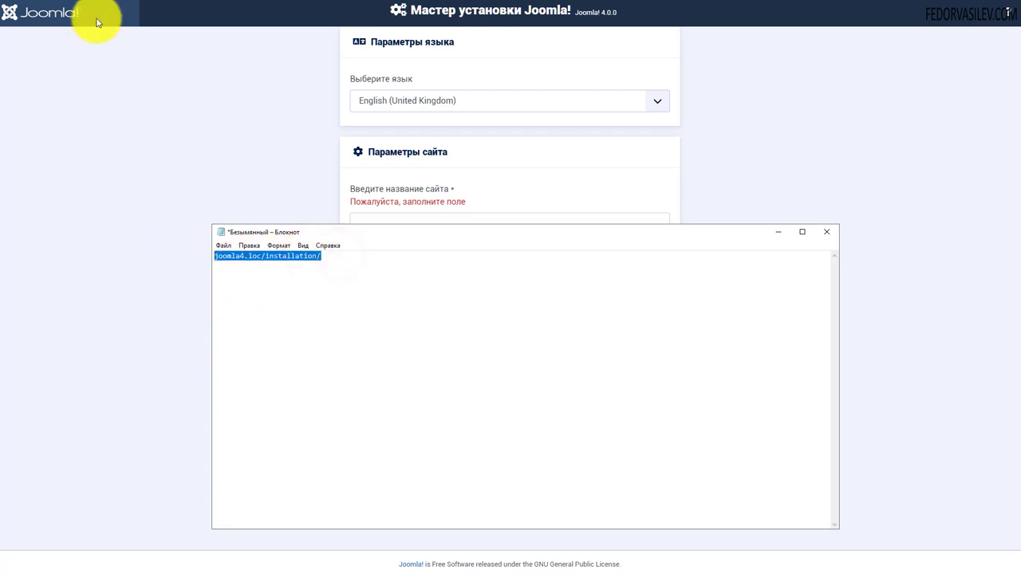
click(781, 232)
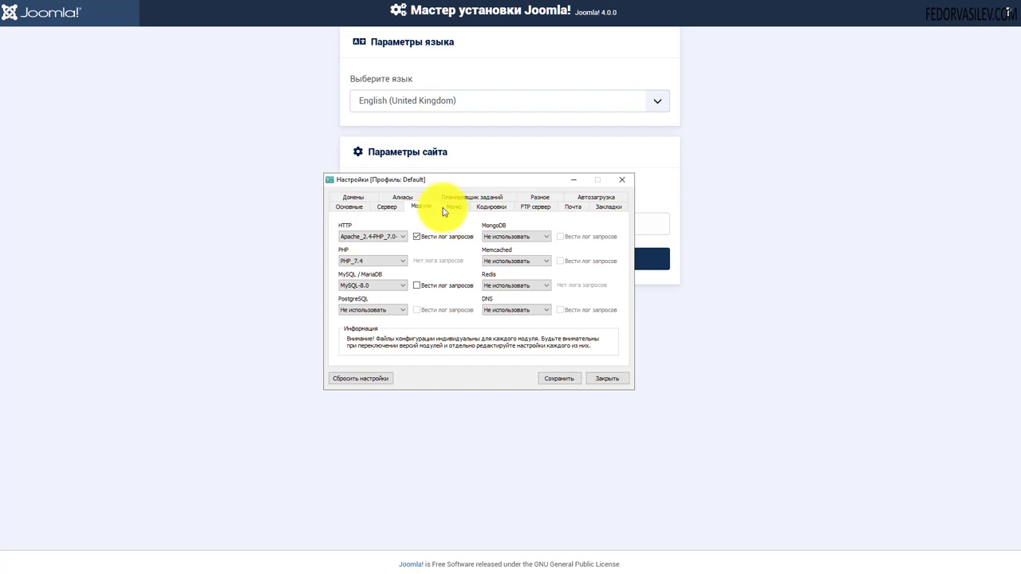
- Check the HTTP, PHP_7.4 and MySQL-8.0 module versions unchanged, then minimize the settings window
click(386, 206)
click(421, 207)
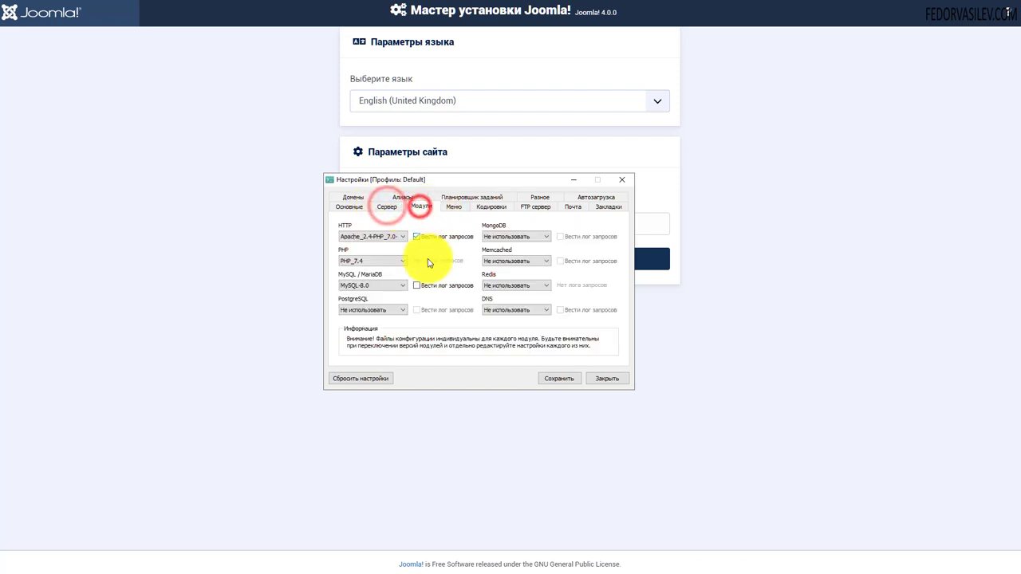
drag(372, 185, 262, 233)
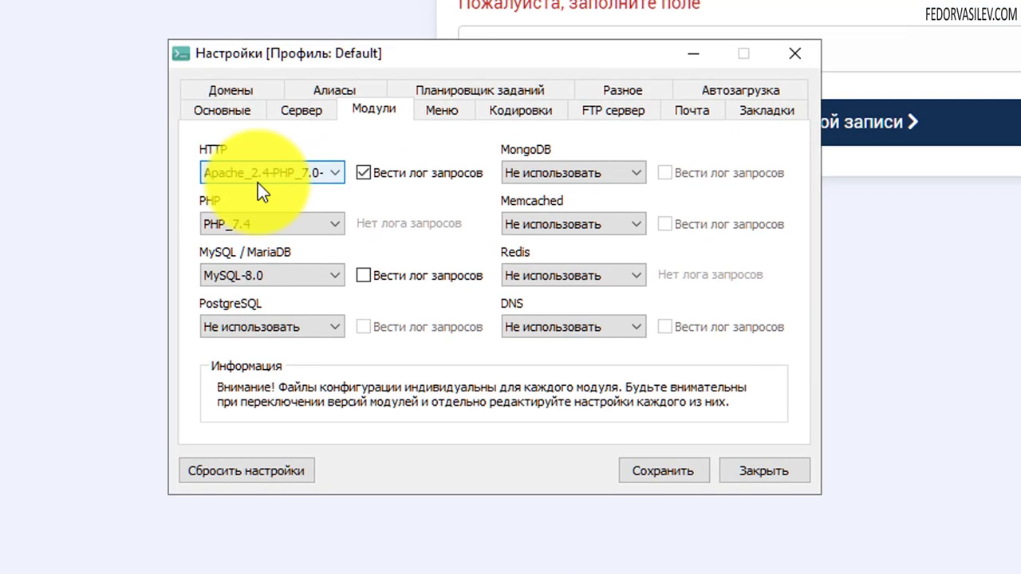
click(292, 270)
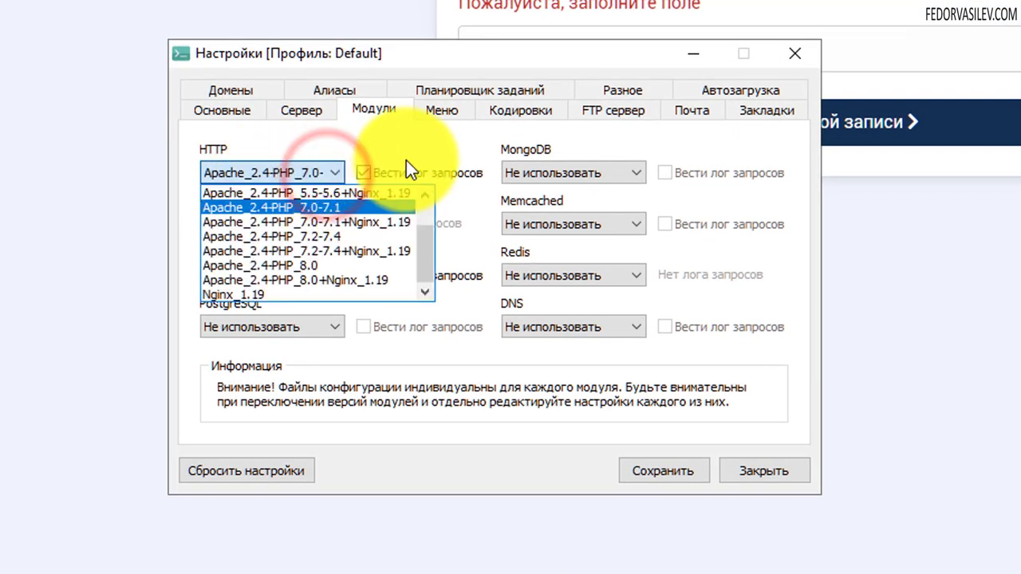
click(432, 157)
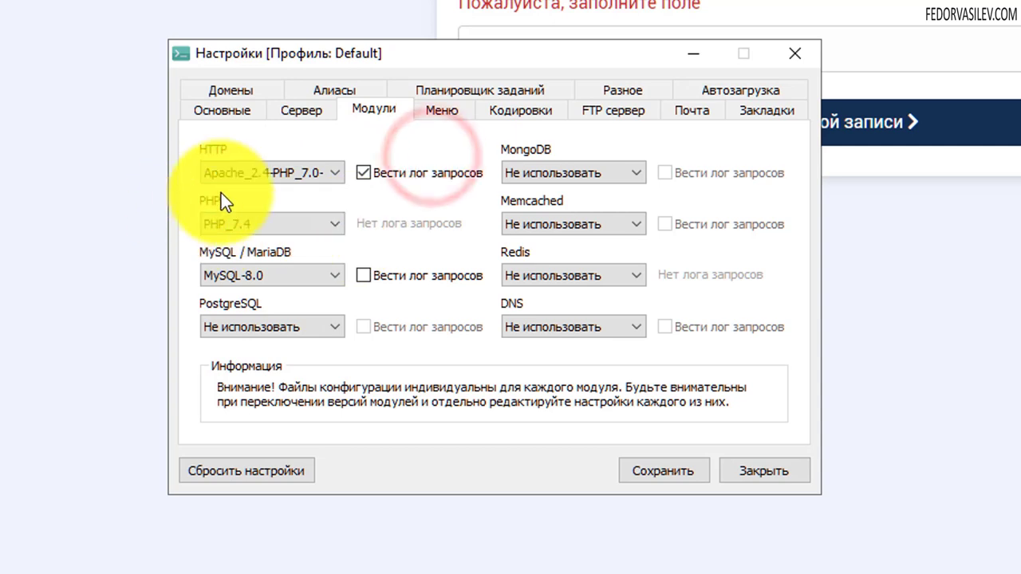
click(311, 227)
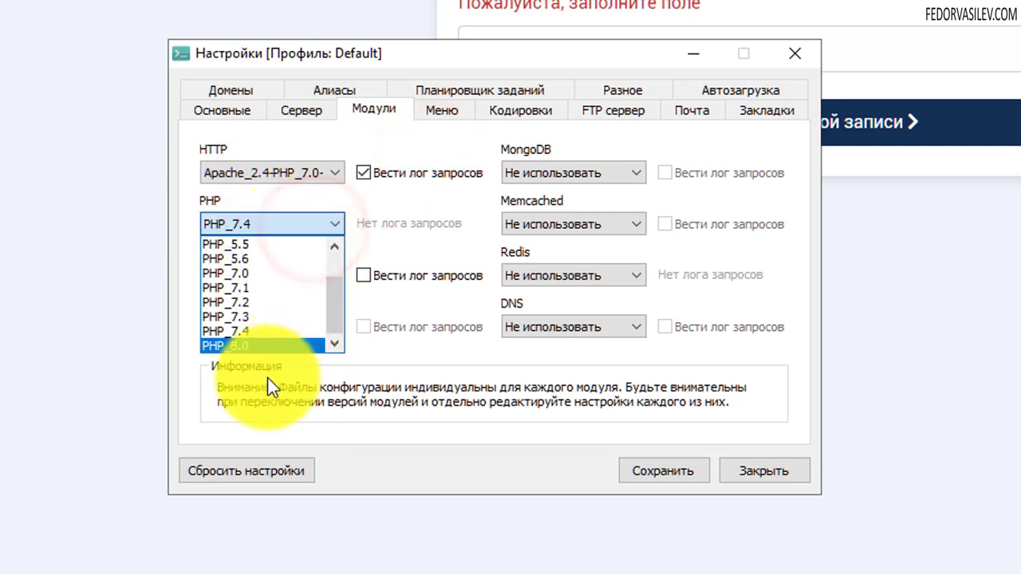
click(383, 200)
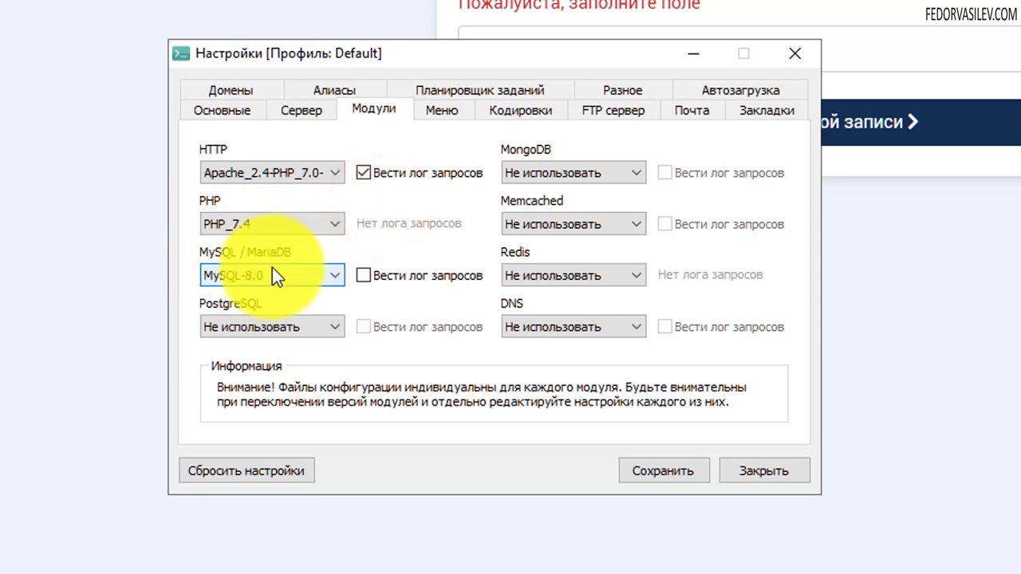
click(274, 275)
click(404, 244)
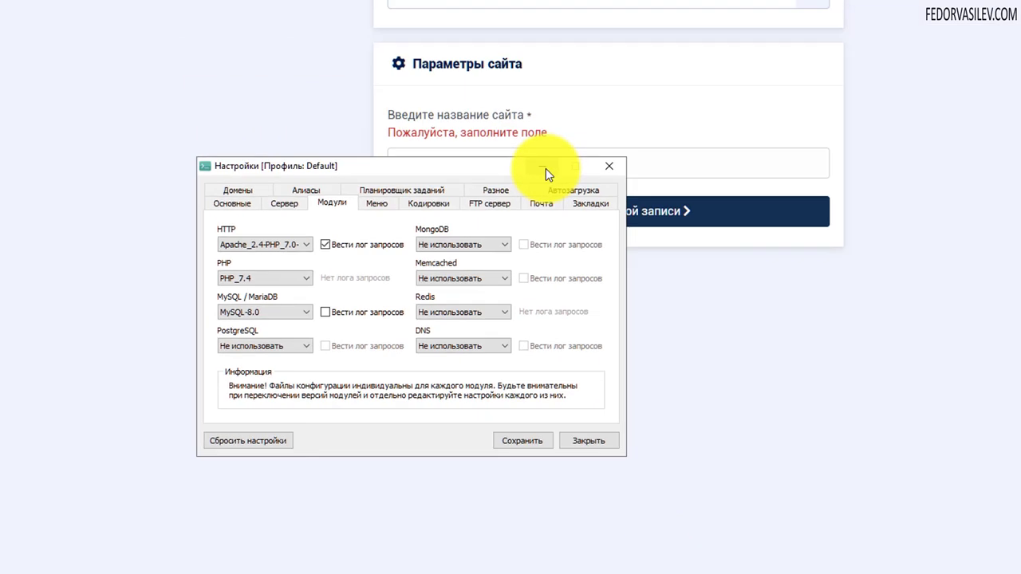
click(580, 142)
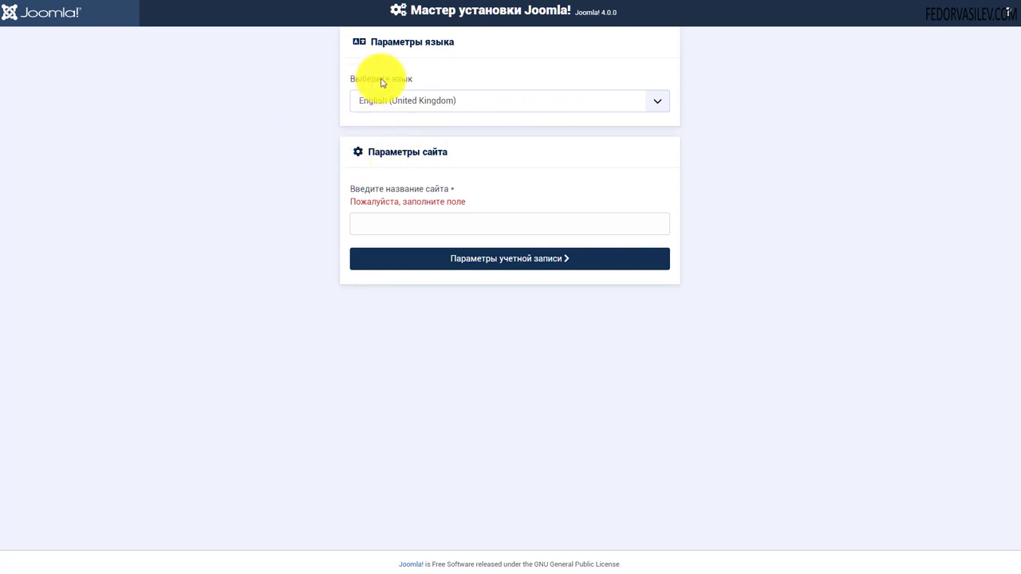
- Set the installation language to Русский (Россия)
click(657, 102)
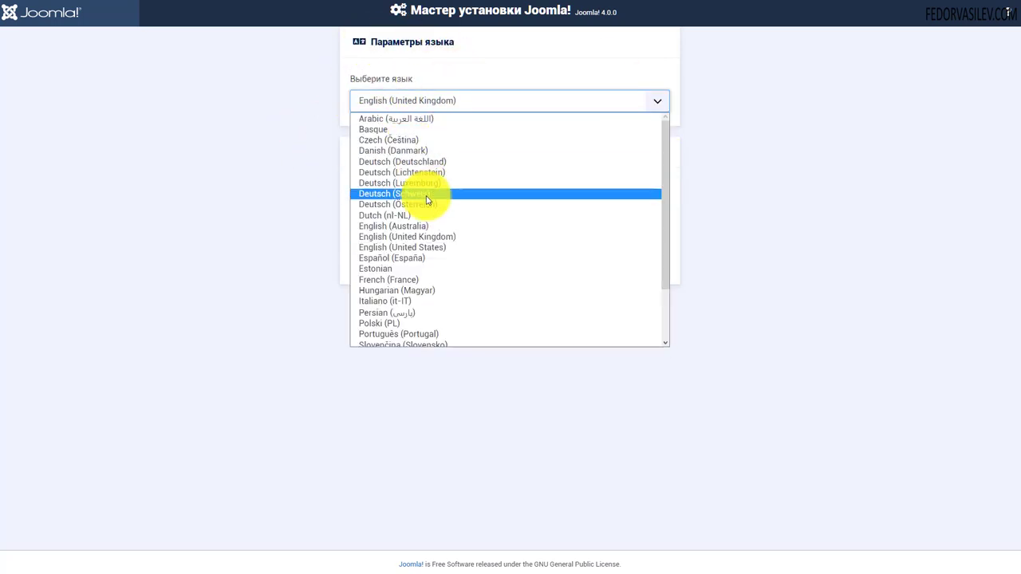
scroll(427, 201, down, 2)
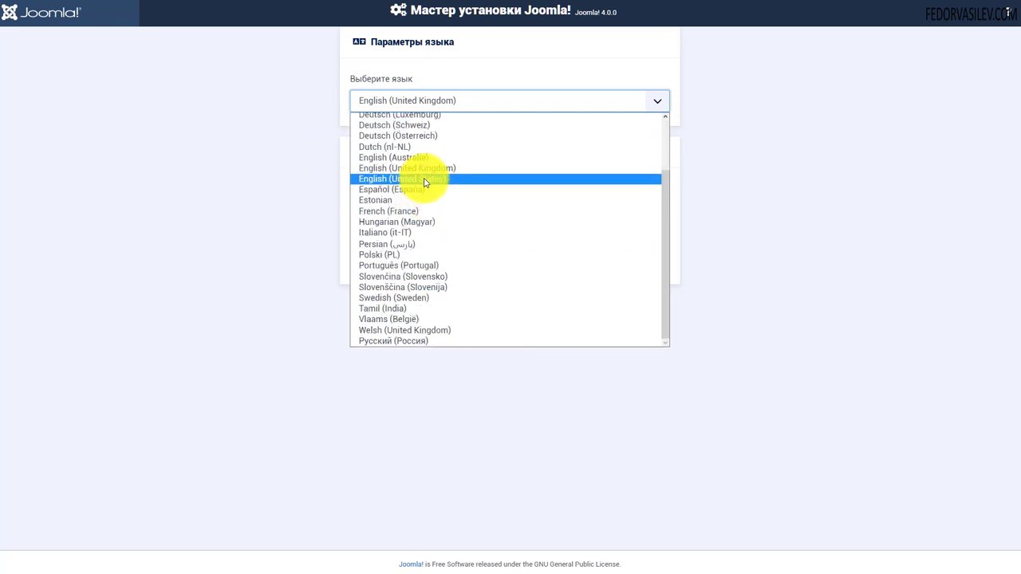
click(432, 342)
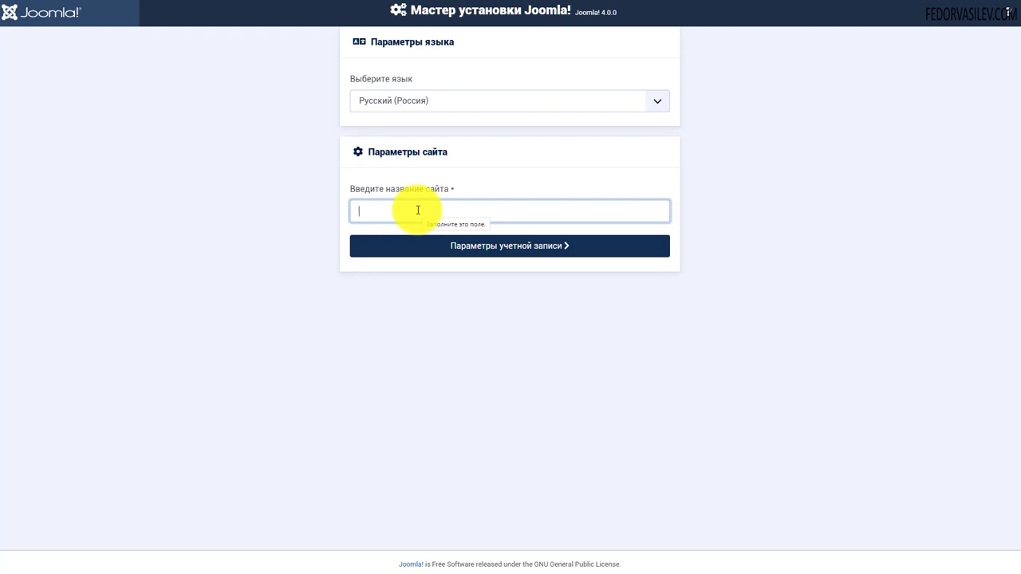
- Name the site Joomla-4 and continue to the administrator account settings
text(Joomla-4)
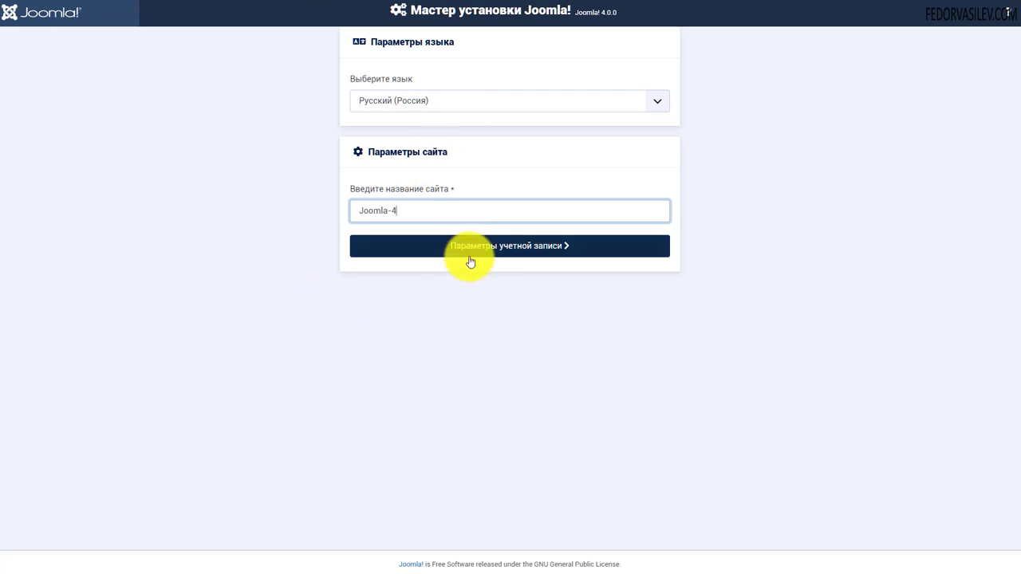
click(529, 249)
key(Down)
key(Return)
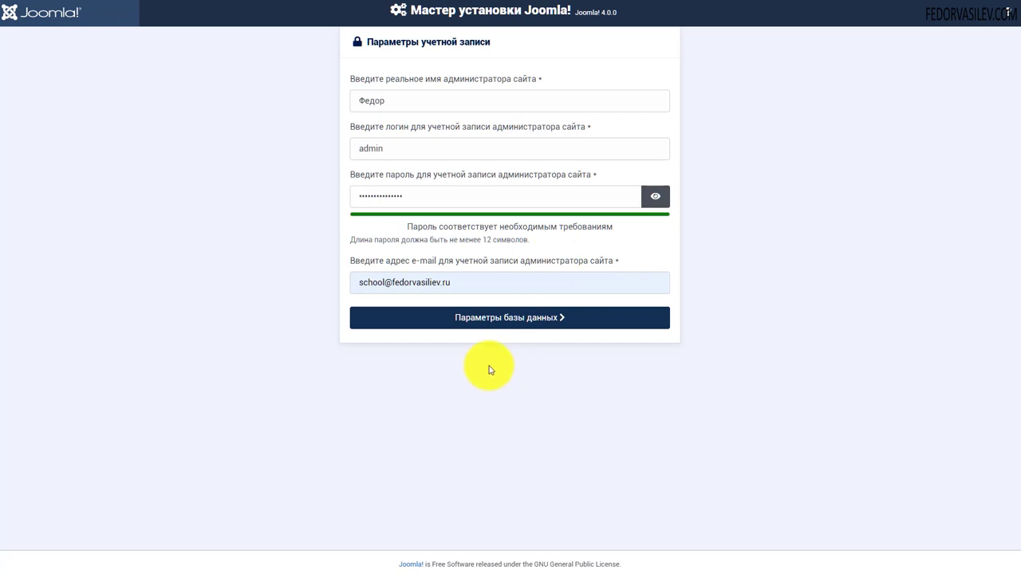
- With the admin account filled in, continue to Параметры базы данных
click(515, 323)
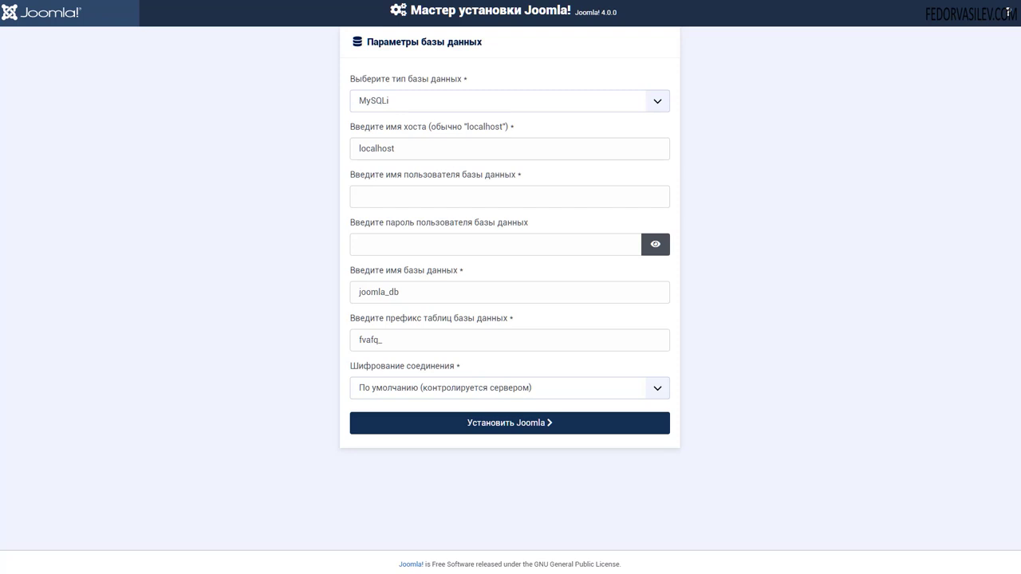
- Launch PhpMyAdmin from the Open Server tray menu's Дополнительно submenu
click(817, 573)
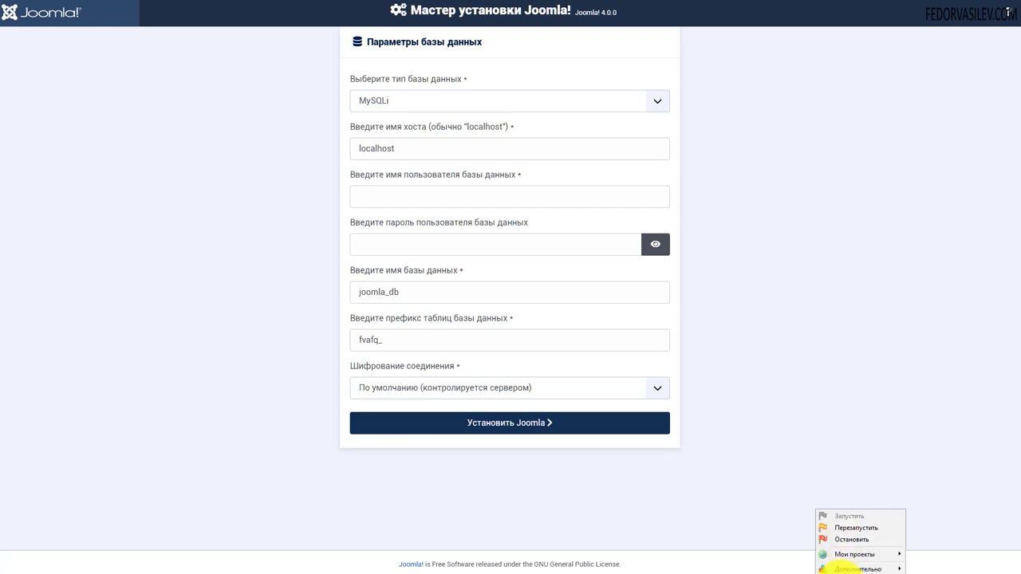
mouse_move(859, 553)
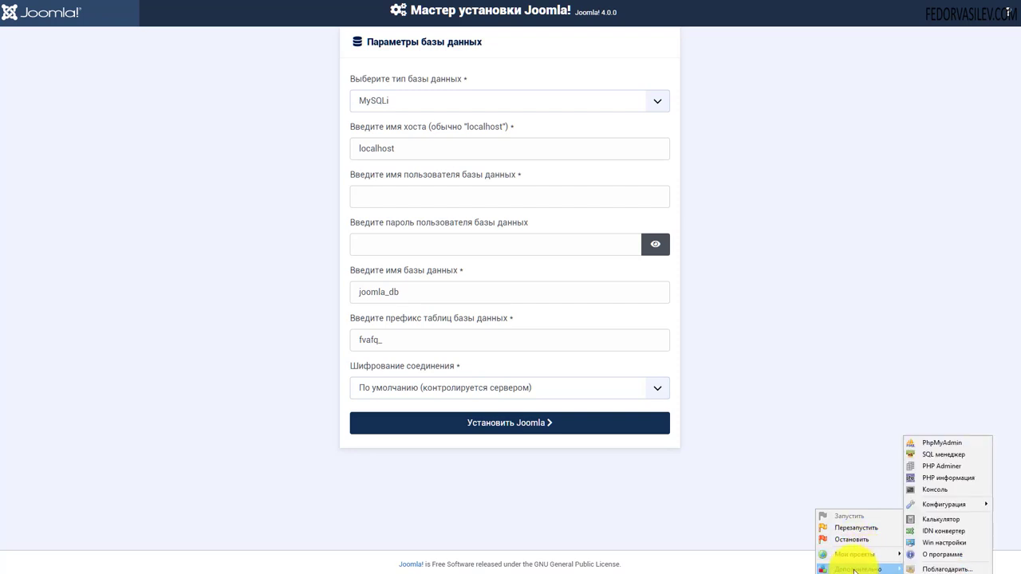
click(959, 448)
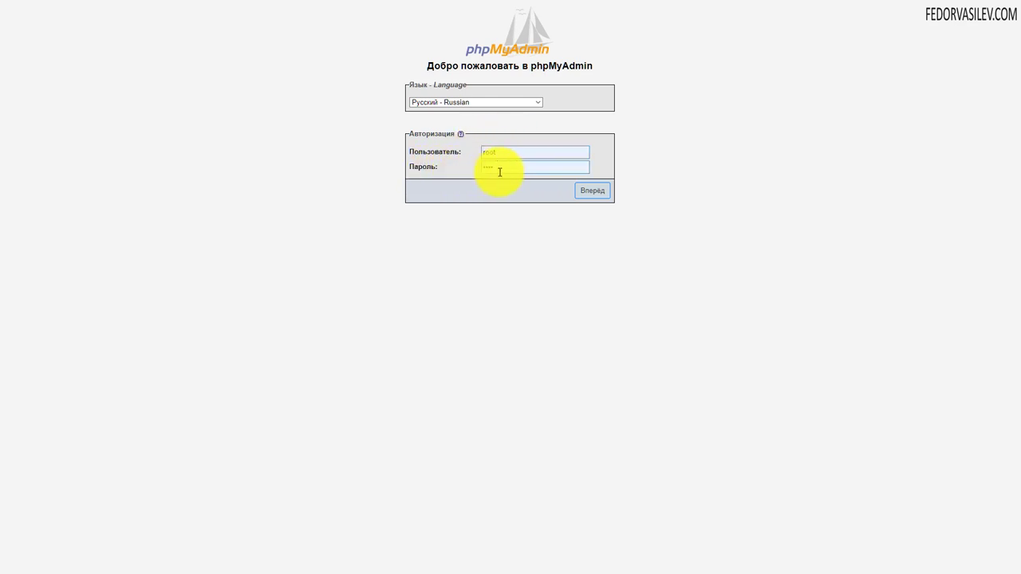
- Log in to phpMyAdmin and show the Базы данных list
click(498, 169)
click(594, 196)
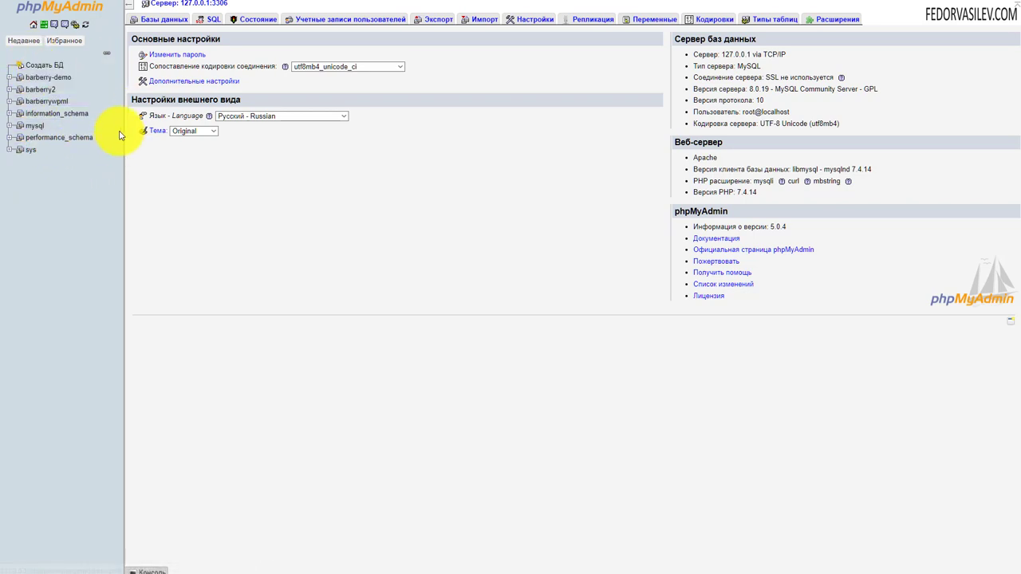
click(160, 22)
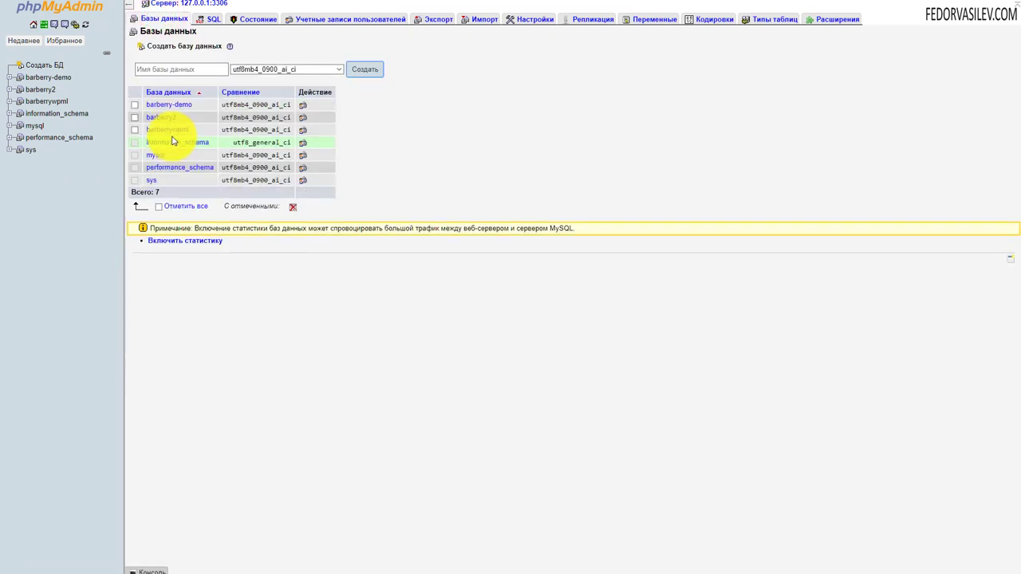
- Create a new database named joomla4
click(160, 70)
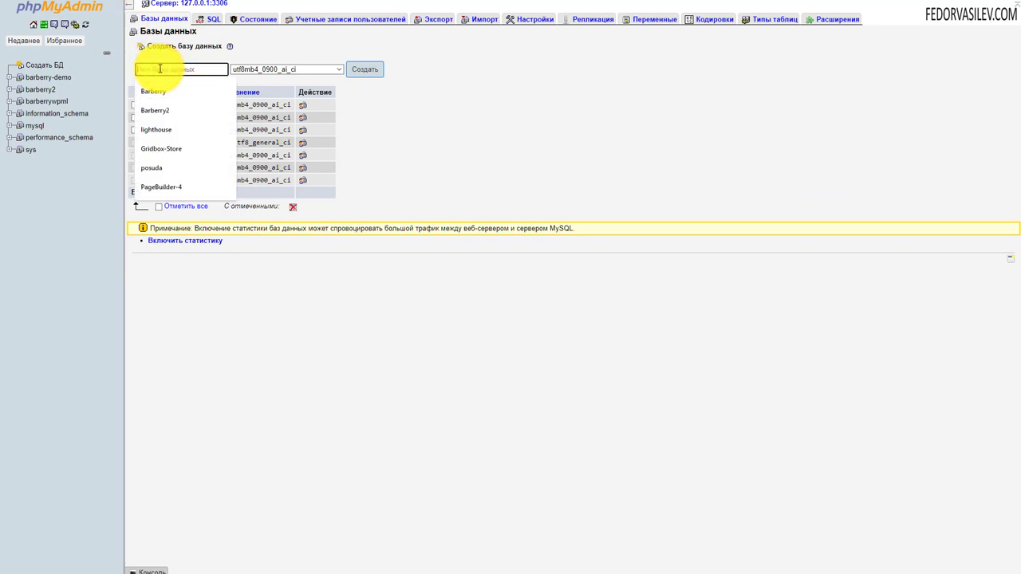
text(joomla4)
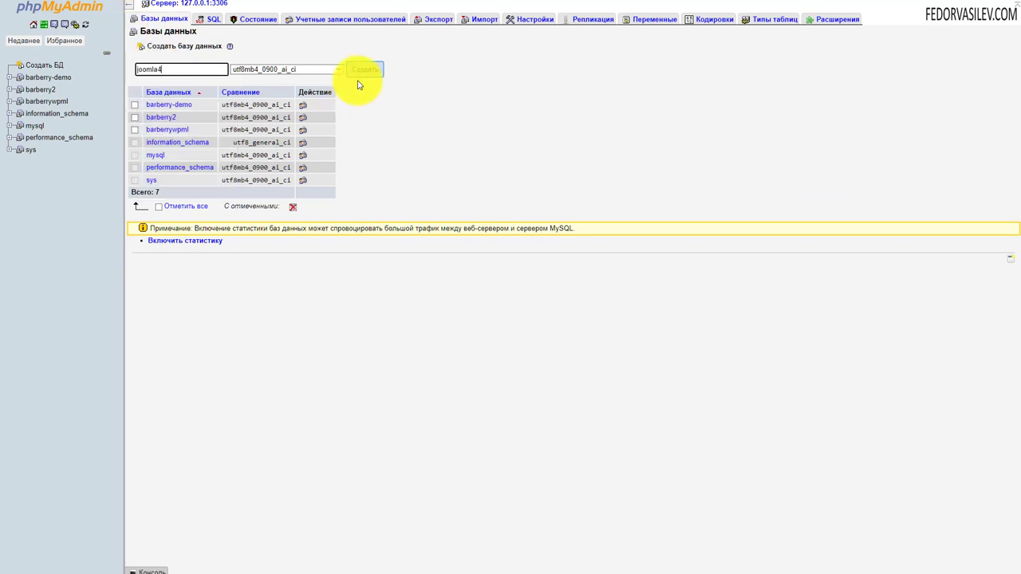
click(365, 69)
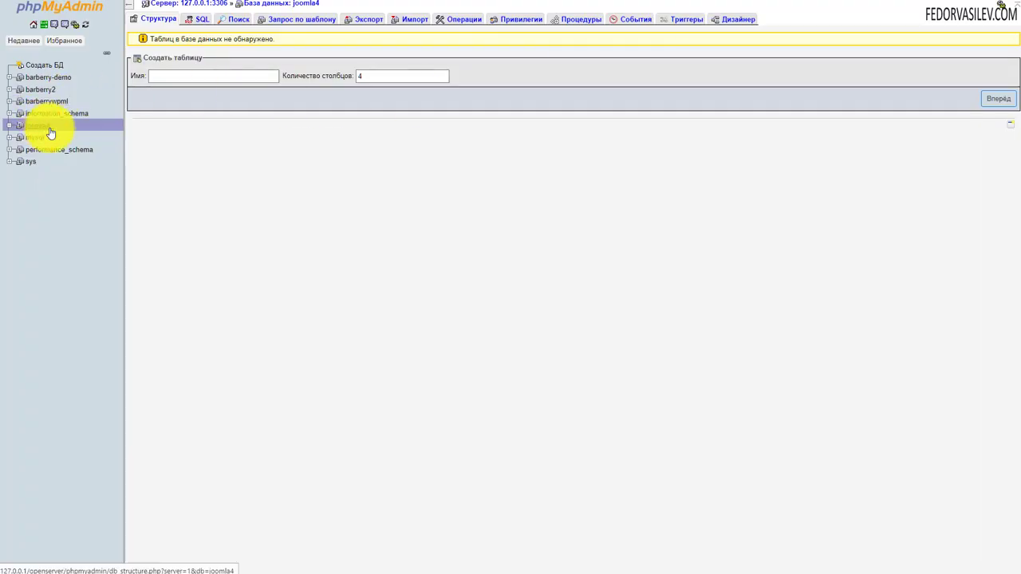
- Confirm joomla4 has no tables, then enter joomla4 as database user and its password
click(50, 128)
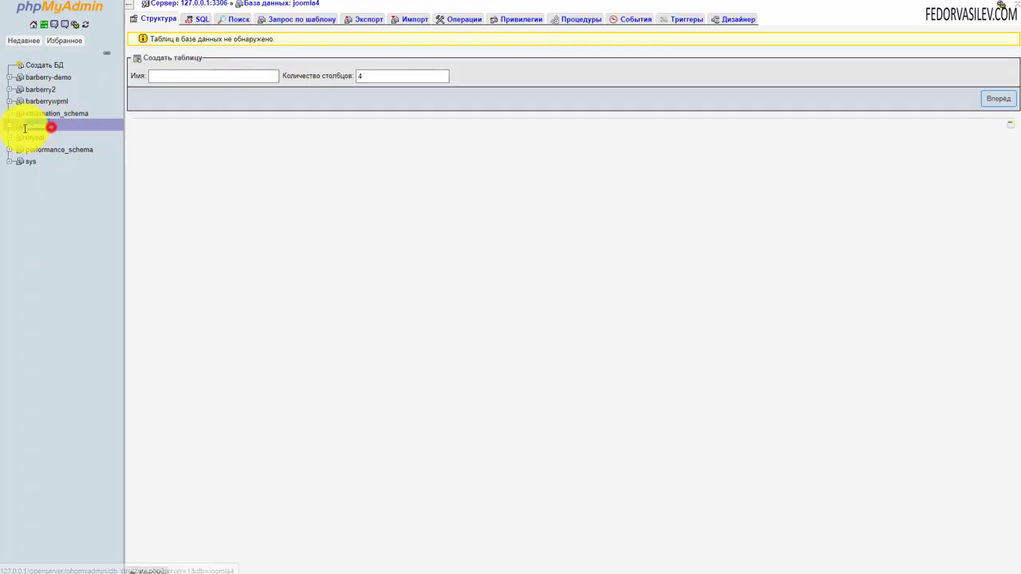
click(43, 100)
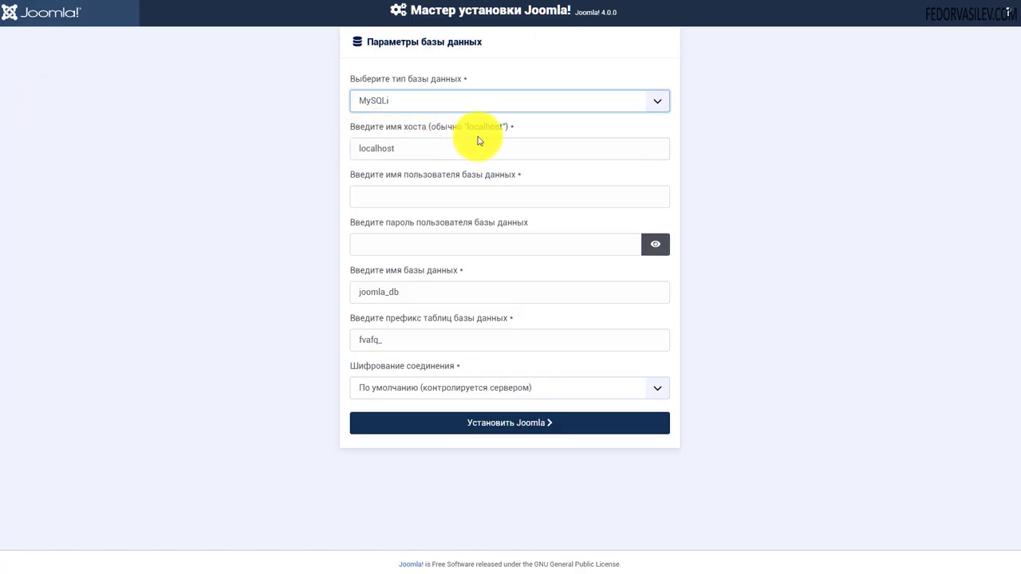
double_click(421, 154)
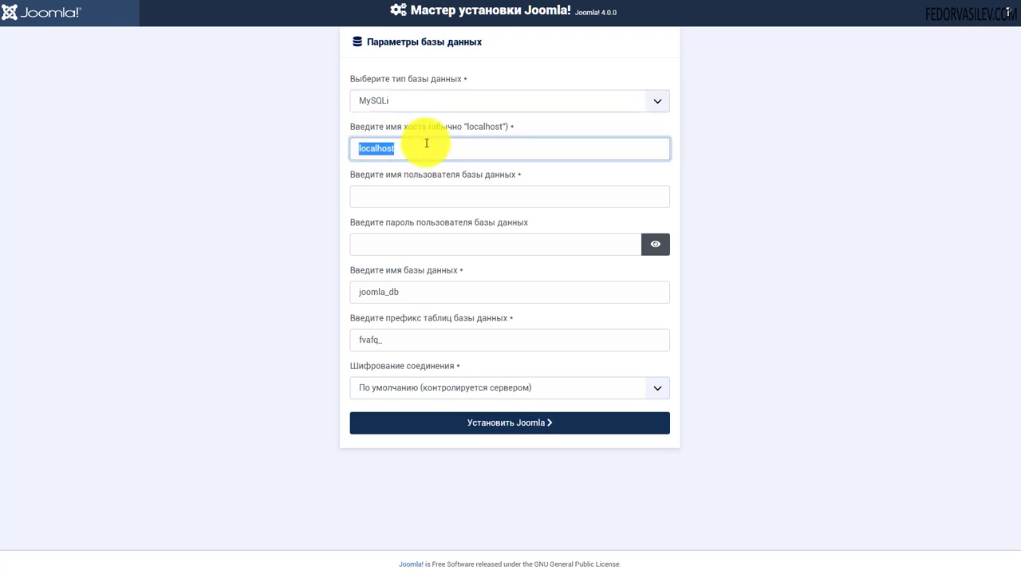
right_click(482, 195)
click(501, 279)
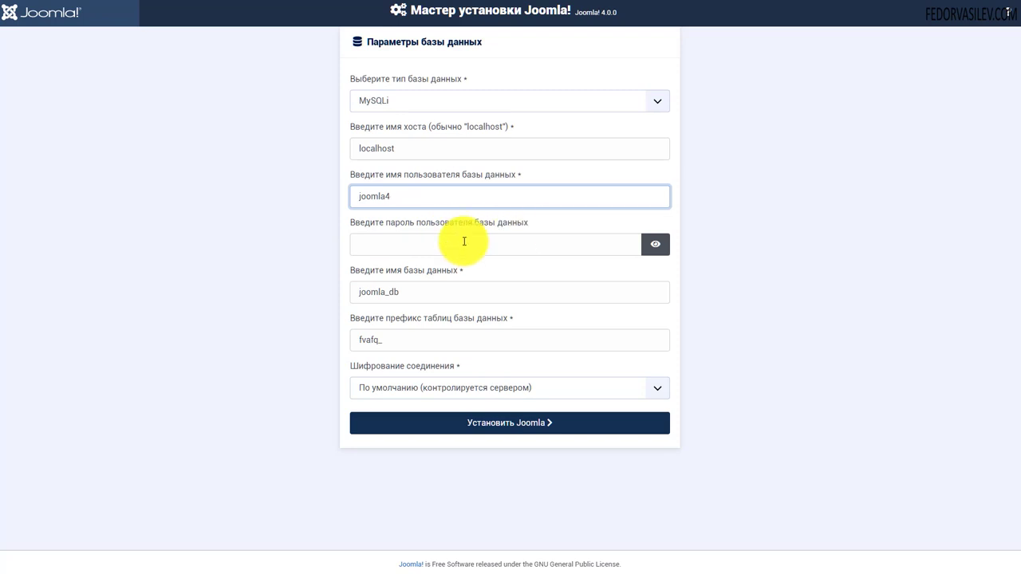
click(416, 241)
text(1)
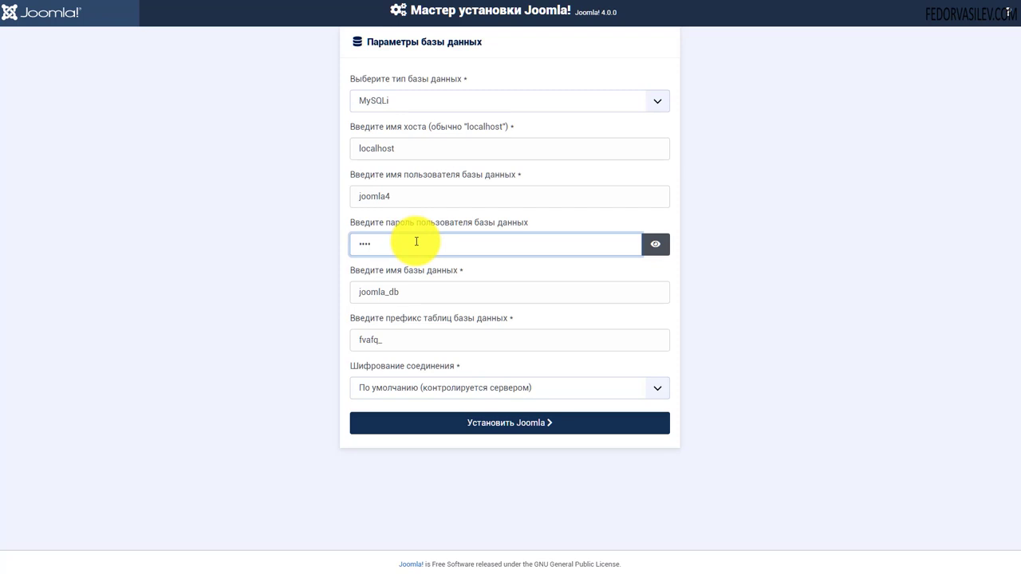
text(oot)
click(655, 243)
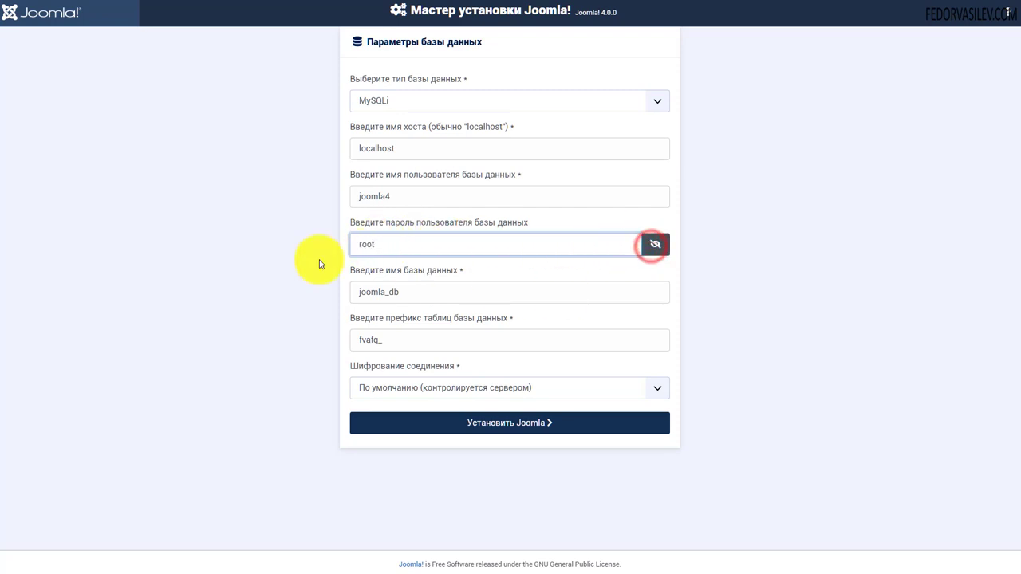
click(655, 244)
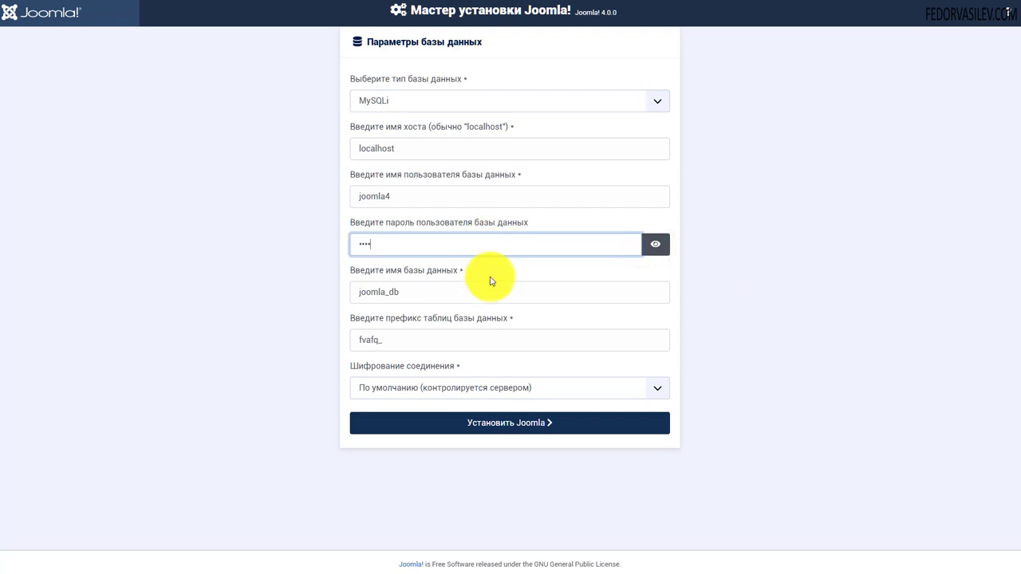
- Set database name, prefix fvafq_ and default encryption, then start installing Joomla
double_click(433, 292)
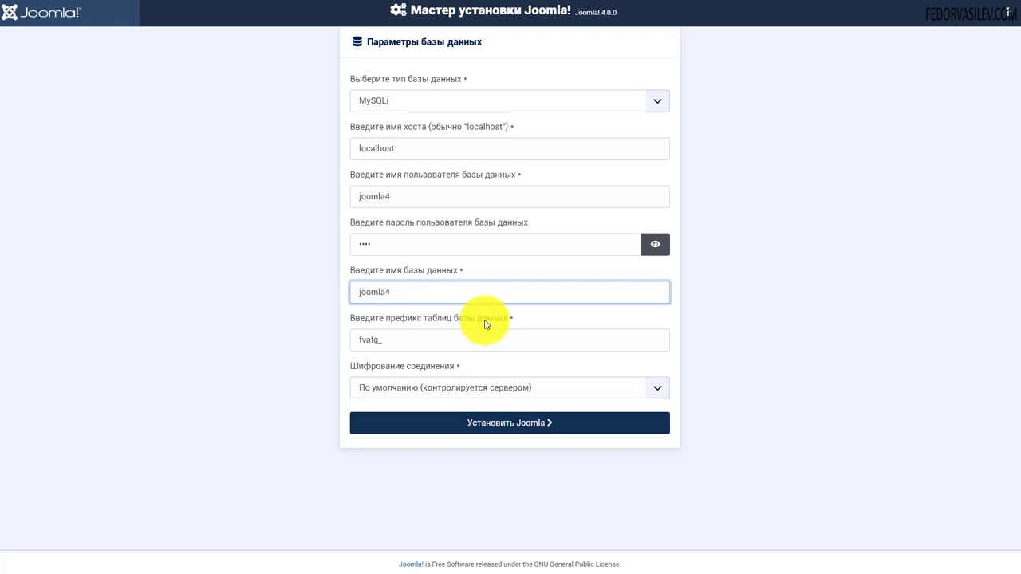
double_click(397, 340)
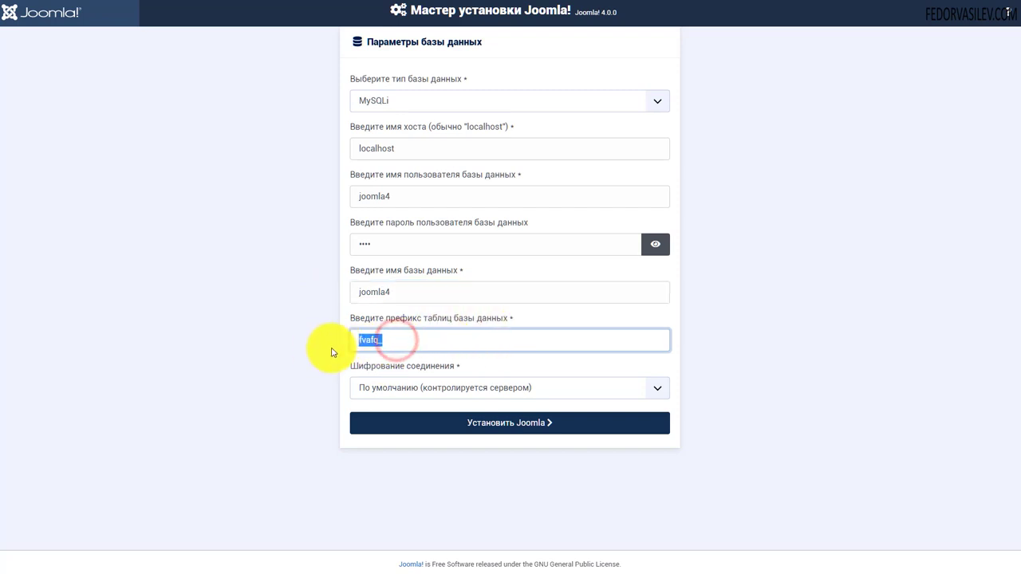
double_click(364, 338)
text(fvafq_)
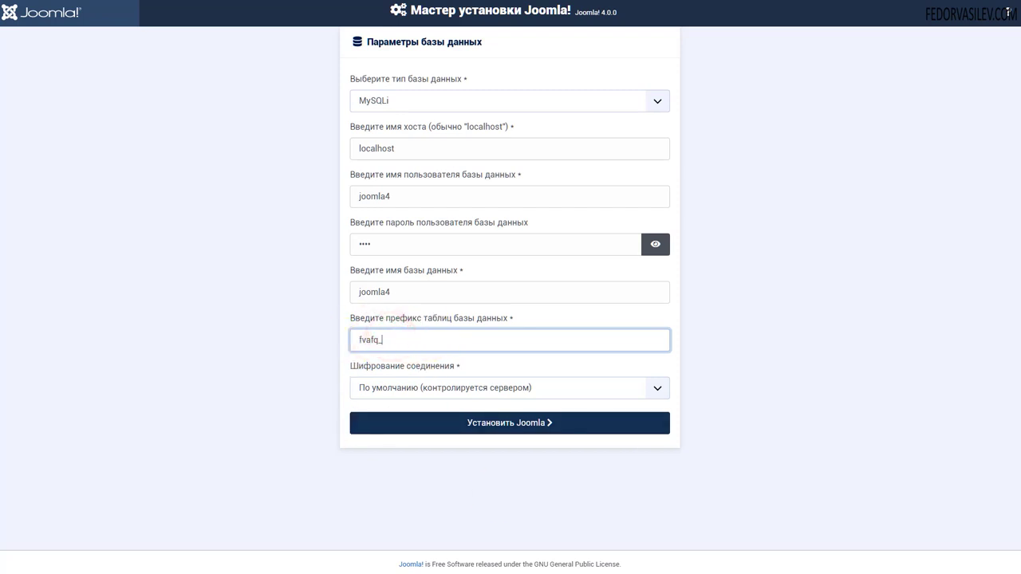
click(448, 388)
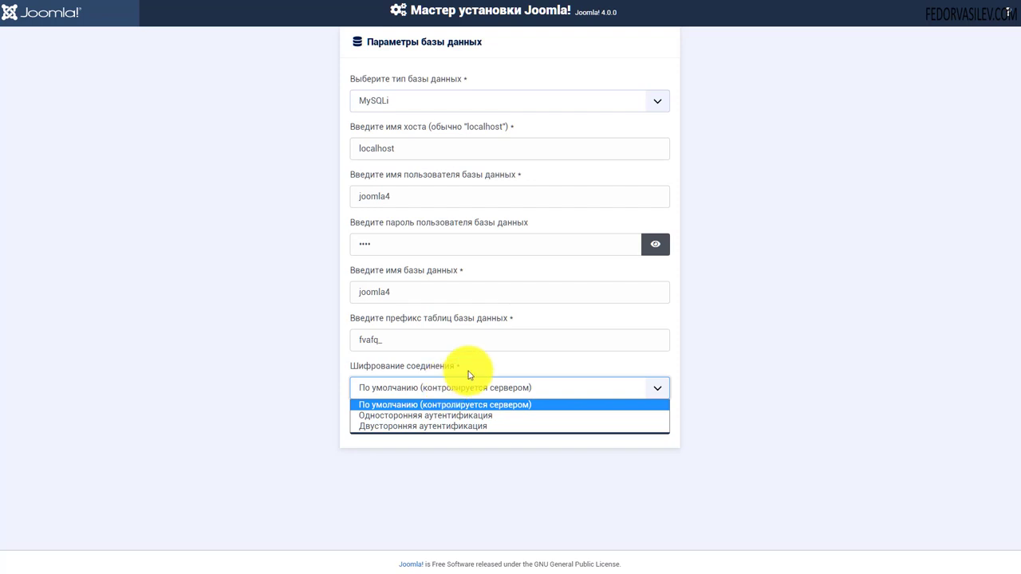
click(462, 382)
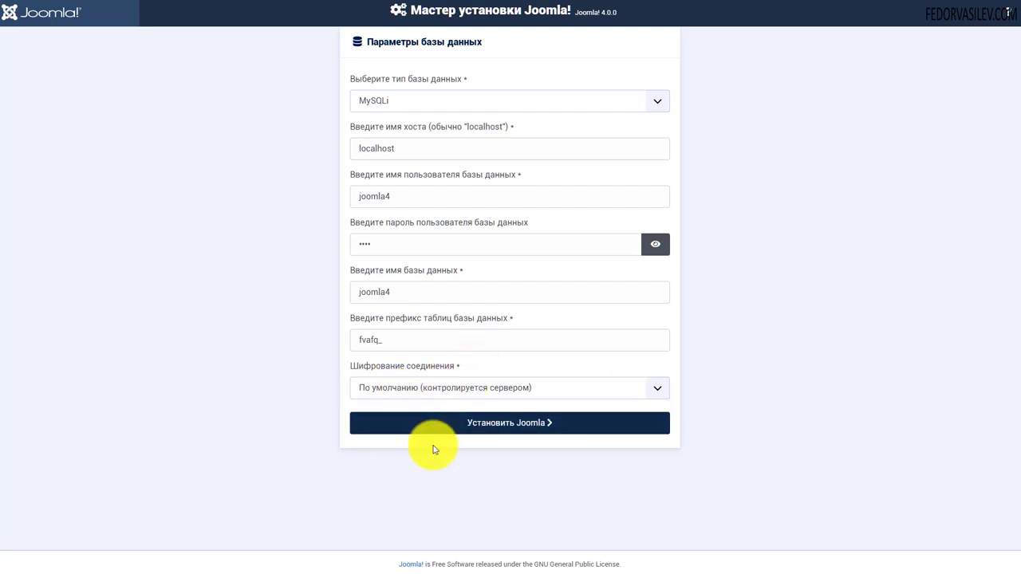
click(485, 431)
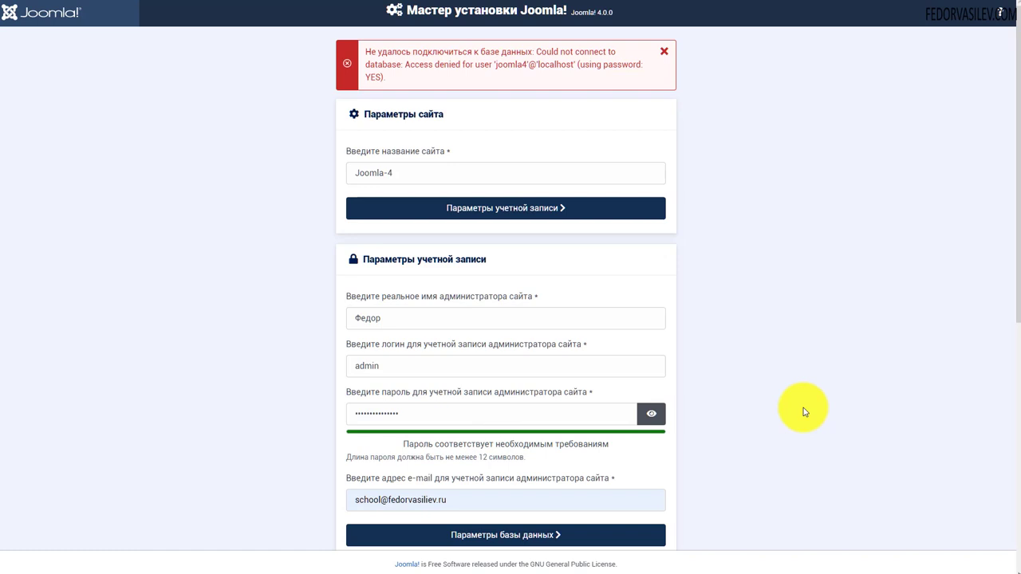
- Select the database connection error message to read it
drag(536, 51, 402, 88)
click(371, 75)
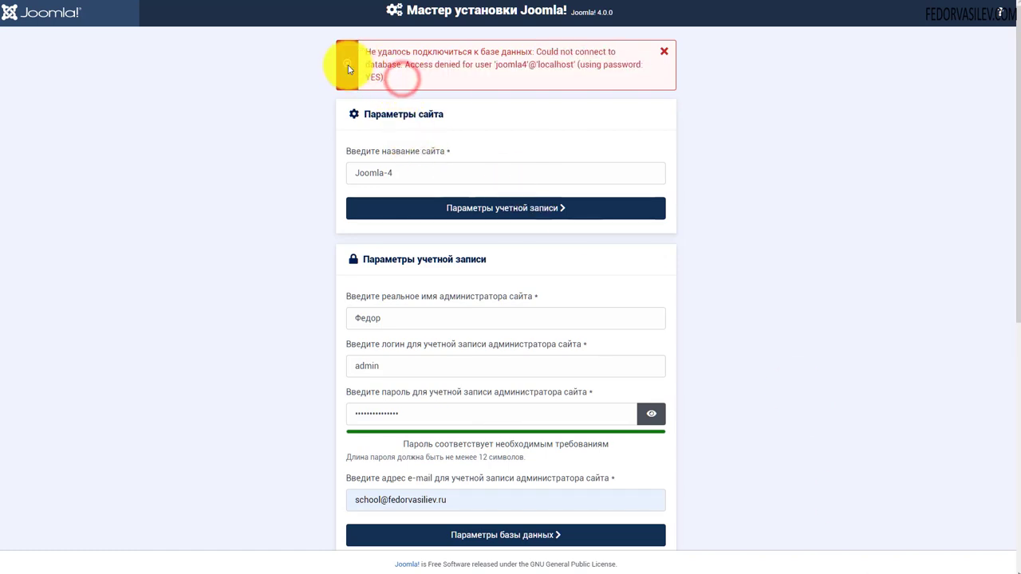
drag(372, 51, 417, 80)
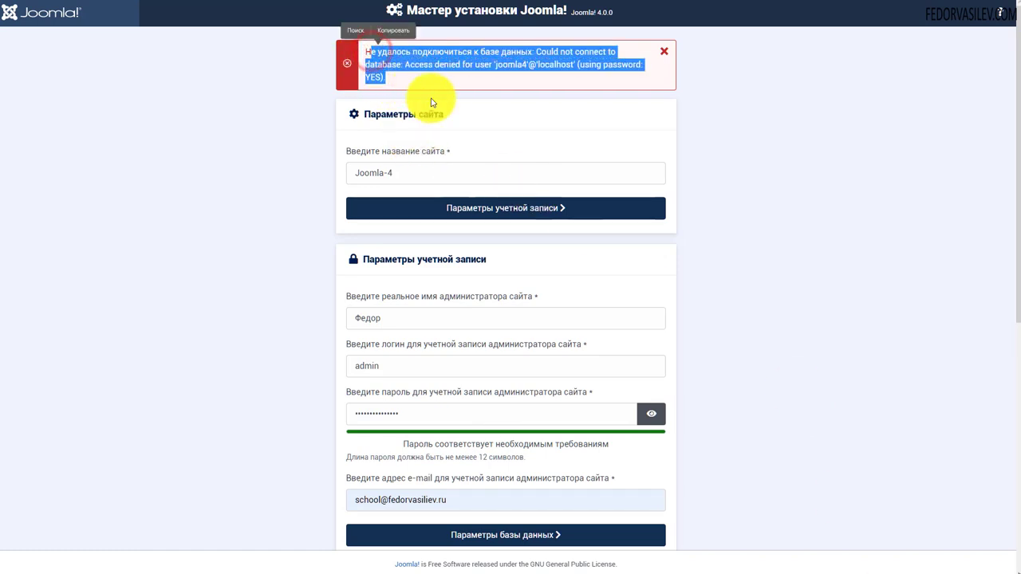
scroll(586, 110, down, 6)
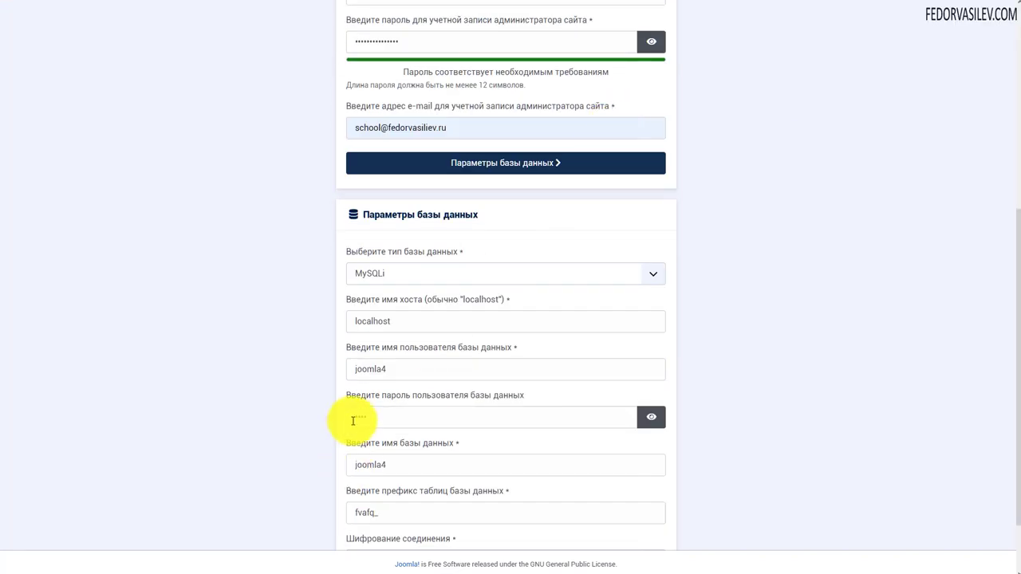
- Check root, joomla4 and localhost in the database fields and resubmit the installation
click(391, 335)
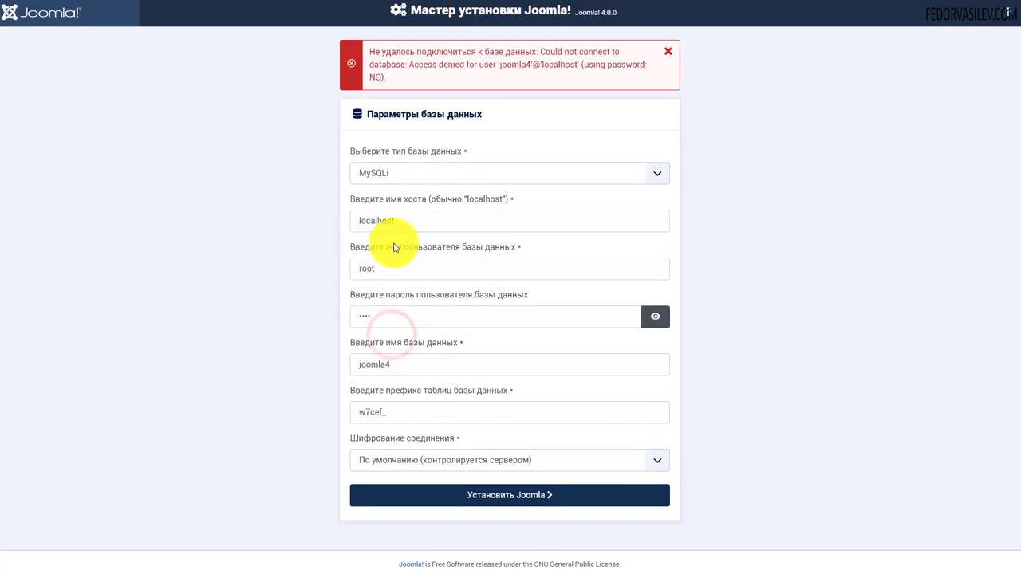
drag(388, 269, 330, 269)
click(523, 240)
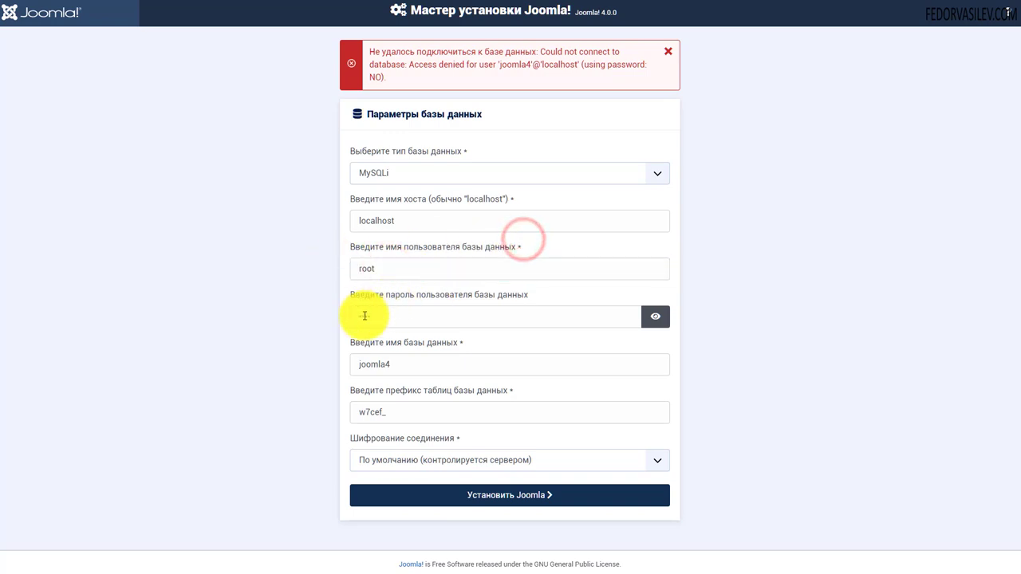
drag(400, 370, 341, 369)
drag(426, 218, 354, 222)
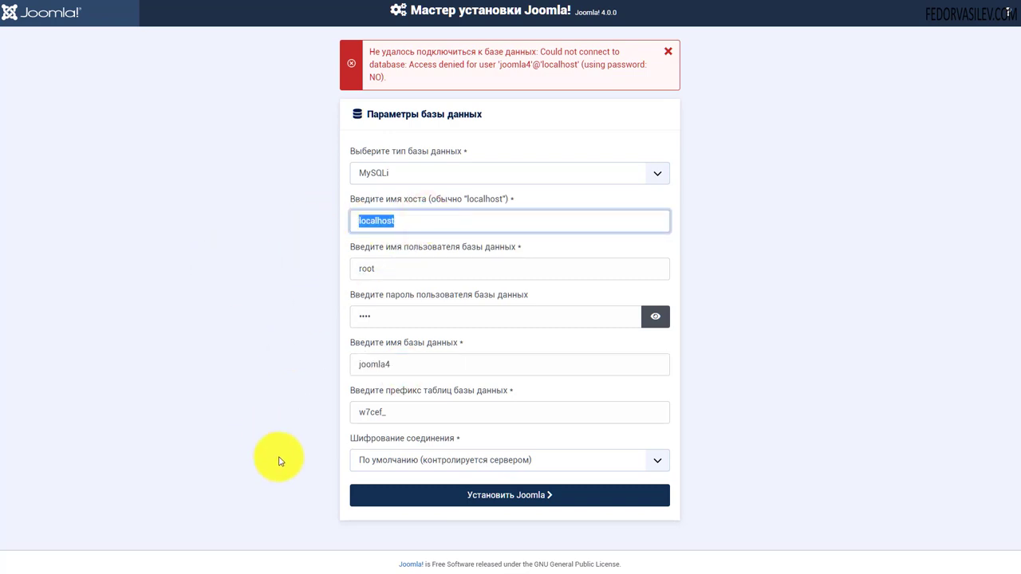
click(488, 495)
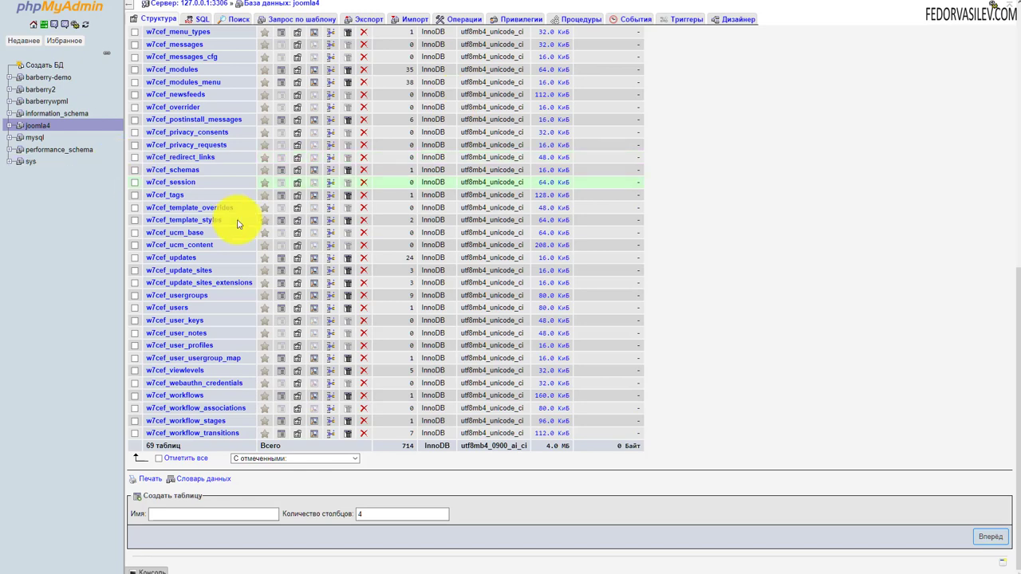
- Open the joomla4 database in phpMyAdmin and check its 69-table total
scroll(239, 216, up, 10)
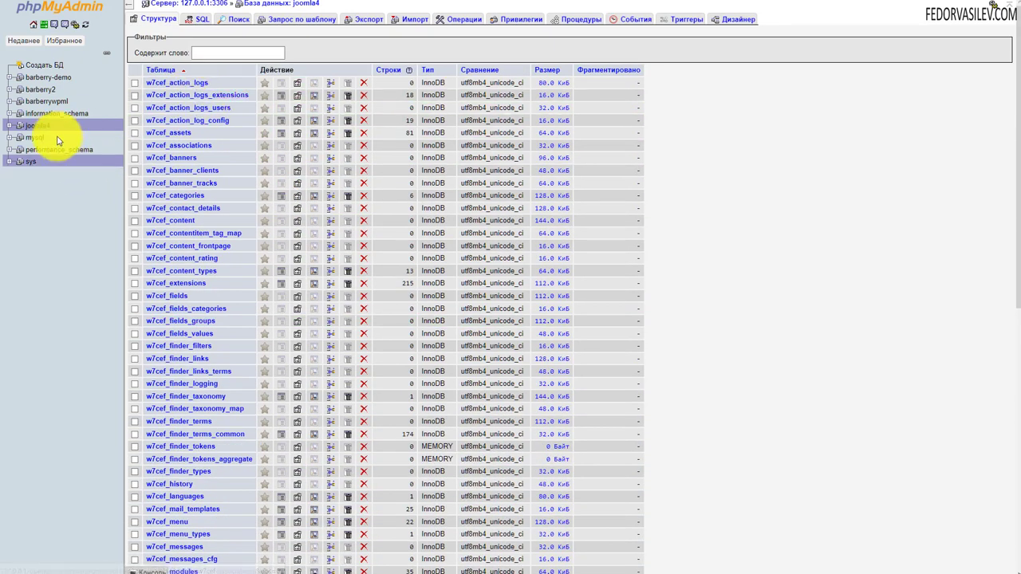
click(68, 40)
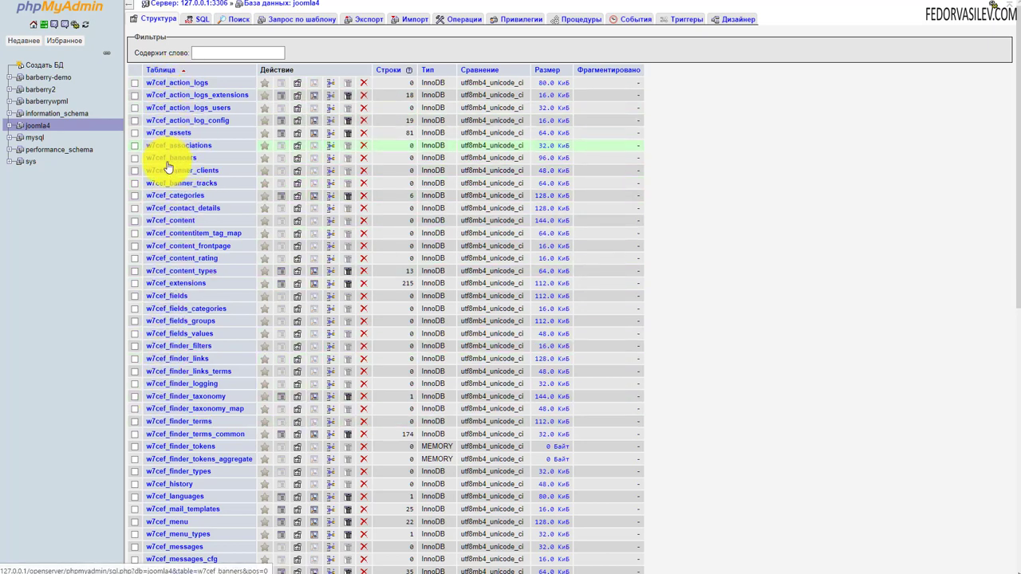
scroll(182, 258, down, 6)
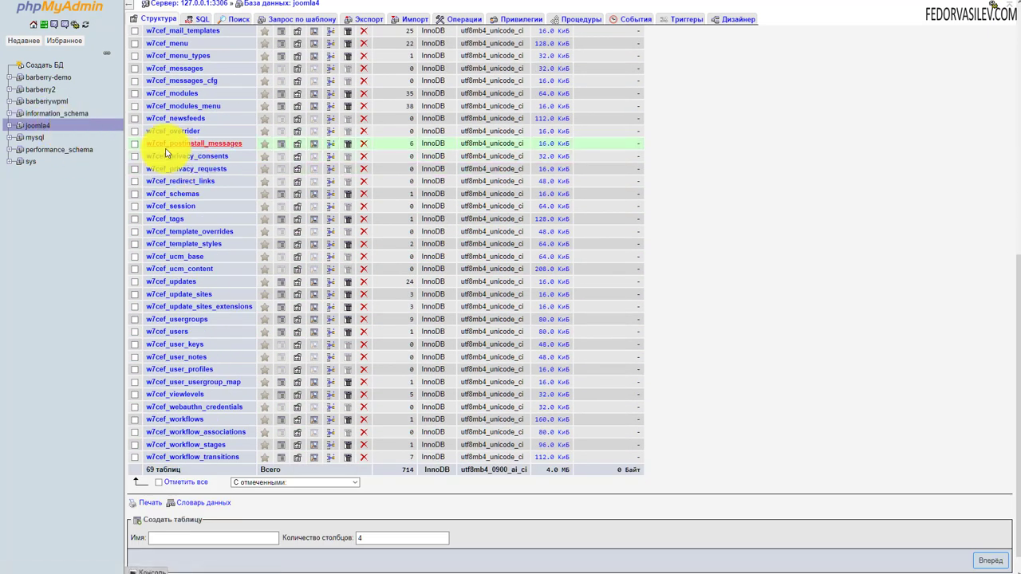
drag(190, 446, 154, 446)
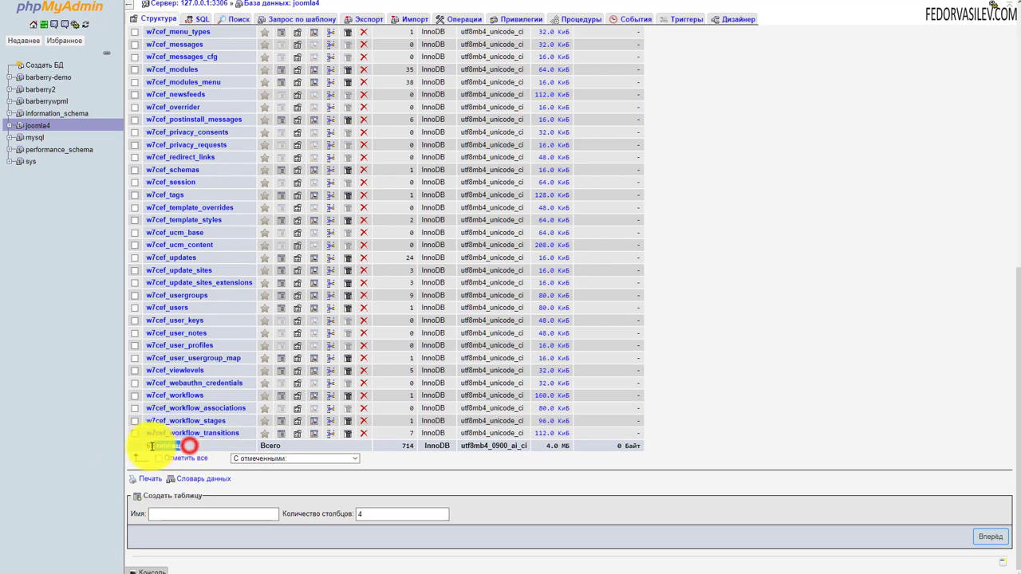
scroll(150, 111, up, 10)
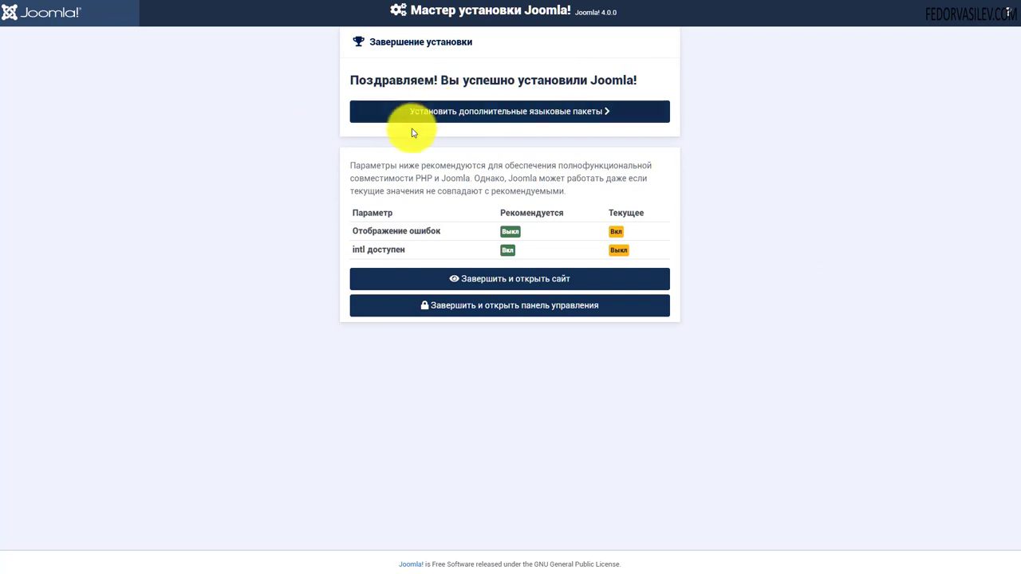
- Select Russian (ru-RU) from the additional language packs list and install it
click(557, 117)
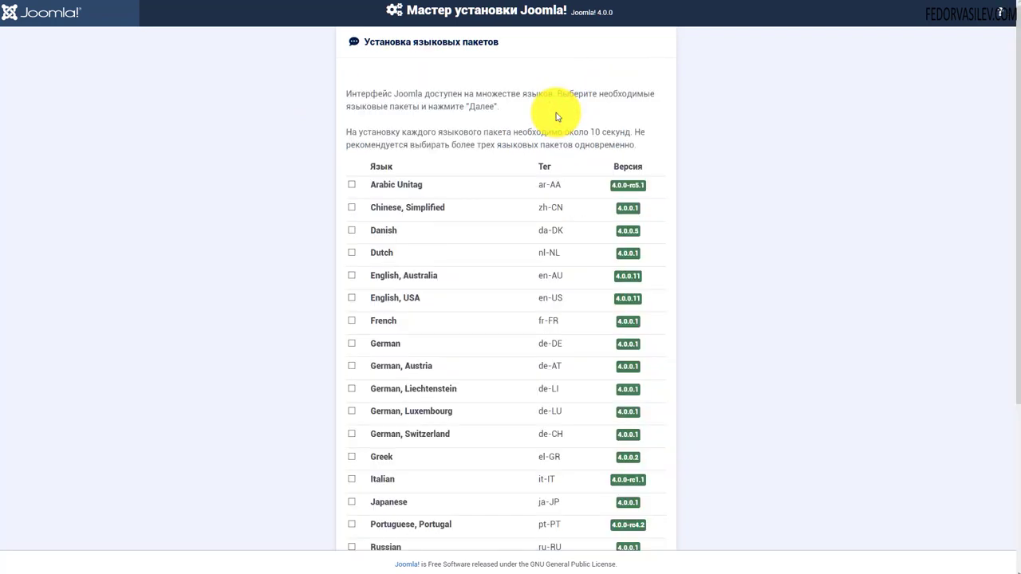
scroll(557, 117, down, 3)
click(352, 305)
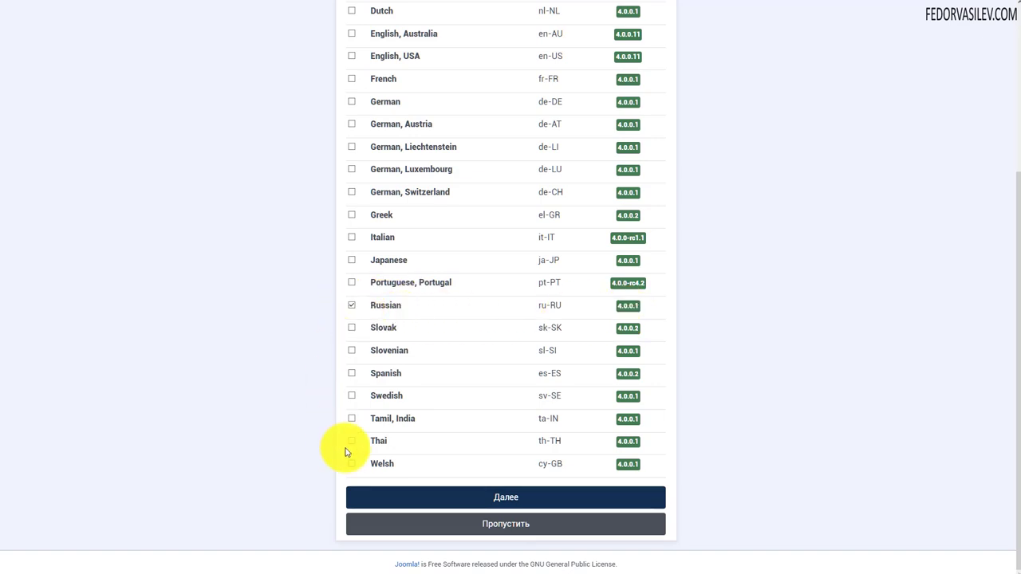
click(510, 497)
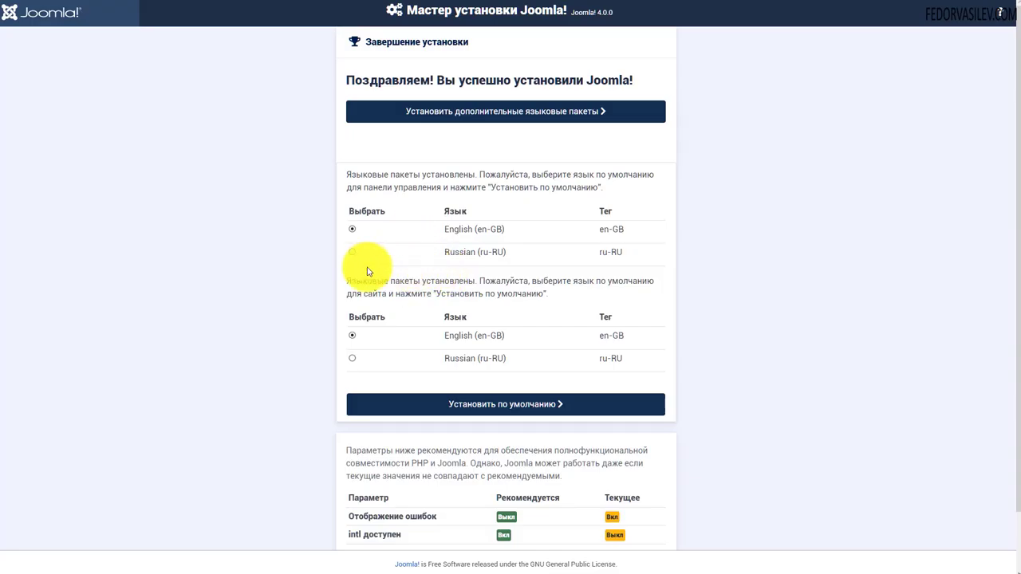
- Set Russian as the default language for both the administrator panel and the site
click(352, 253)
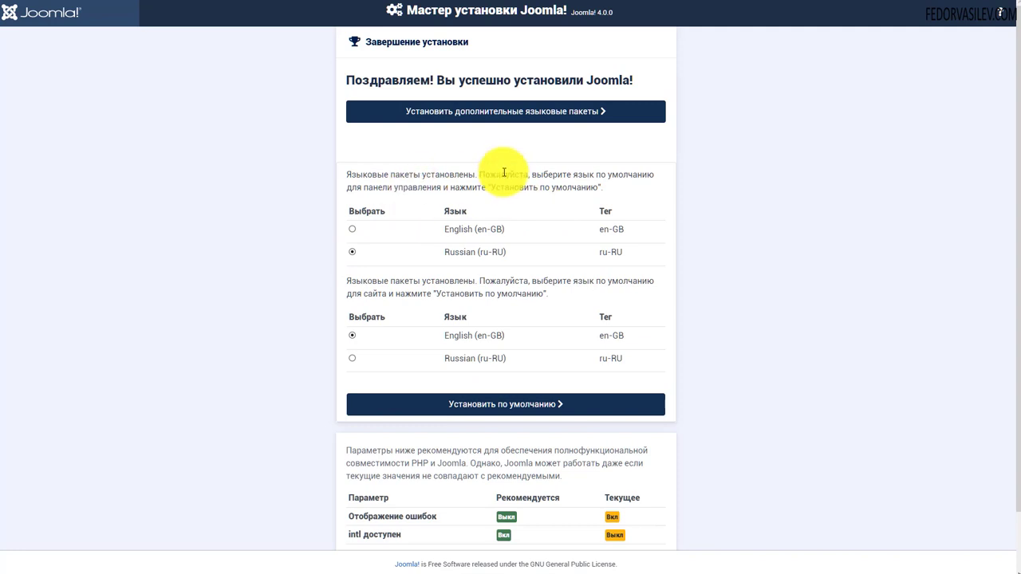
scroll(435, 198, down, 1)
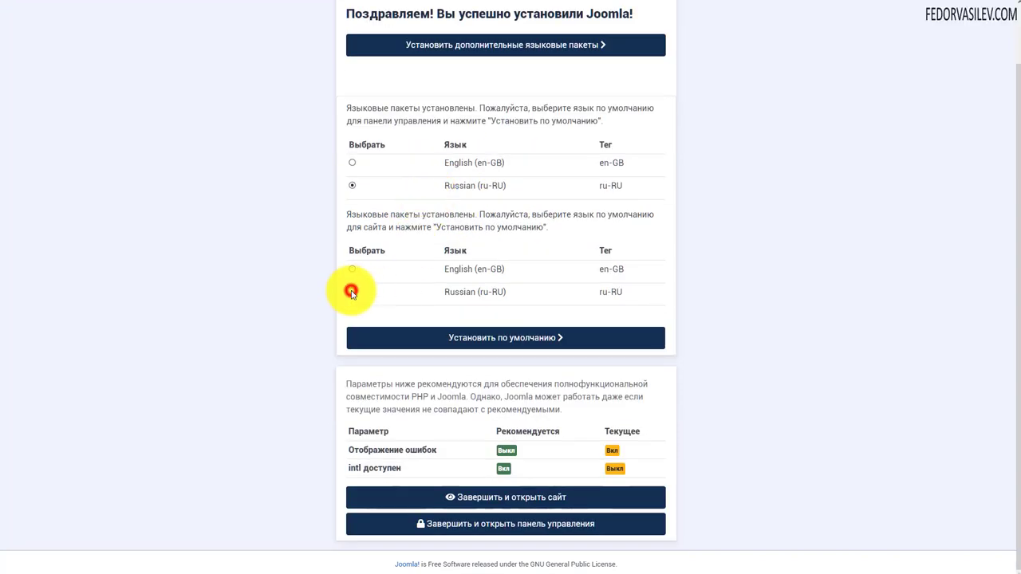
click(352, 292)
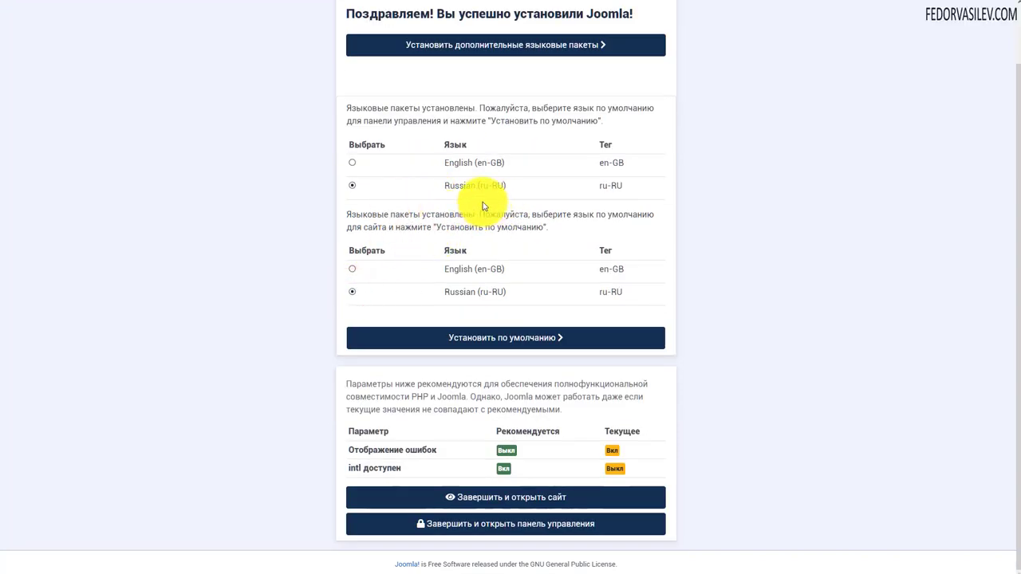
scroll(590, 239, up, 1)
click(498, 406)
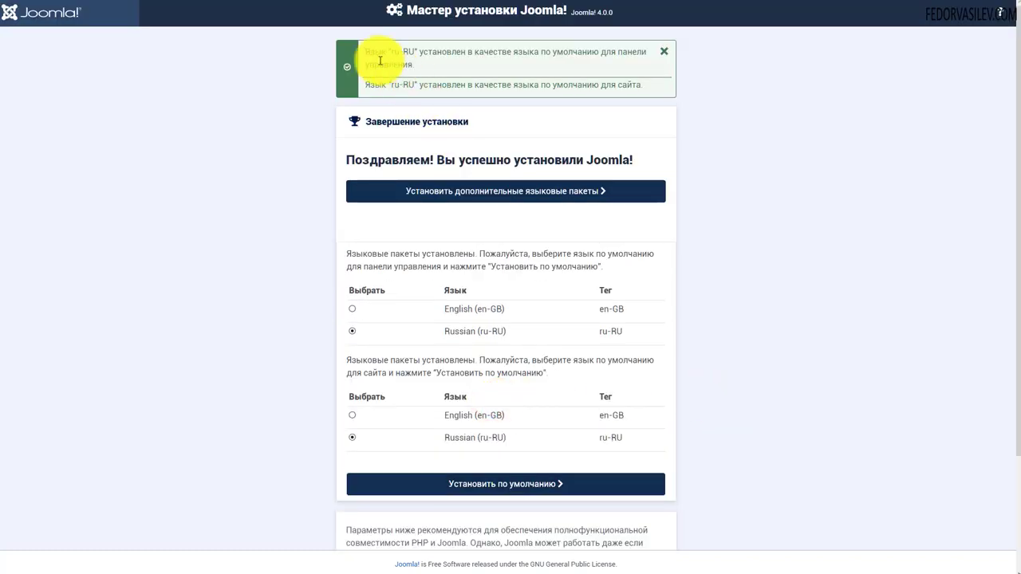
- Confirm the ru-RU success message and finish the installation, going to the control panel
drag(367, 52, 409, 52)
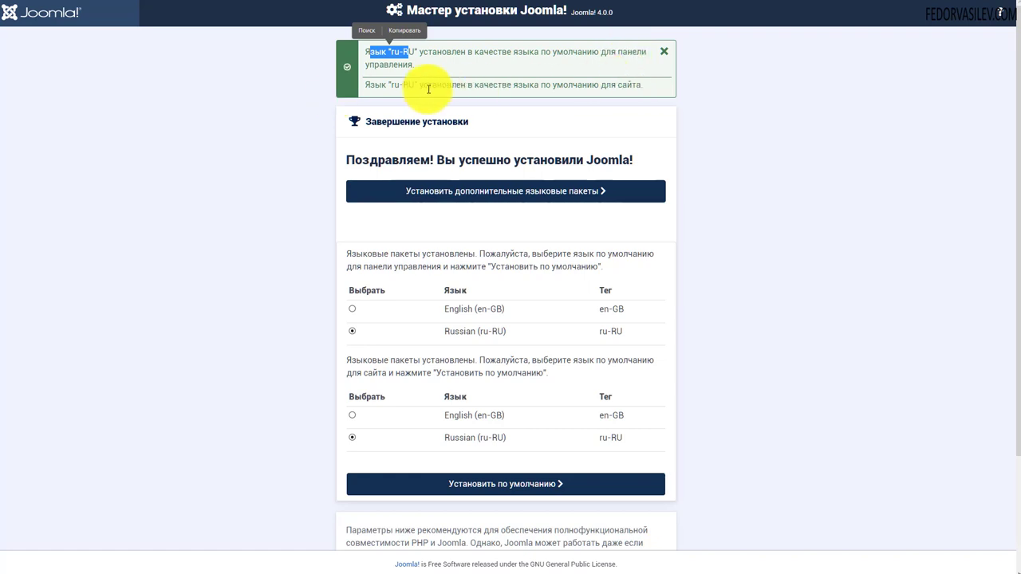
scroll(497, 100, down, 2)
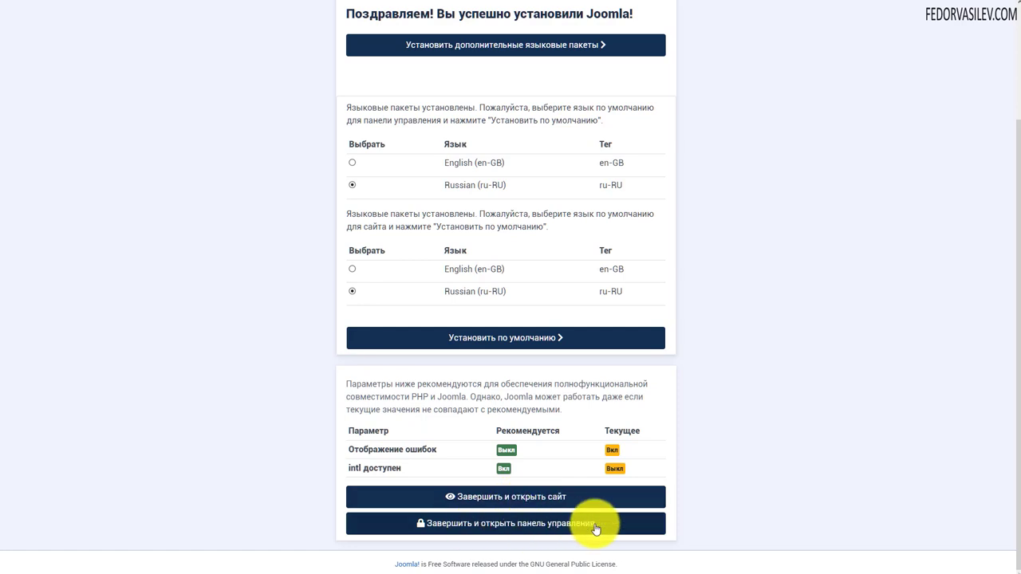
click(488, 528)
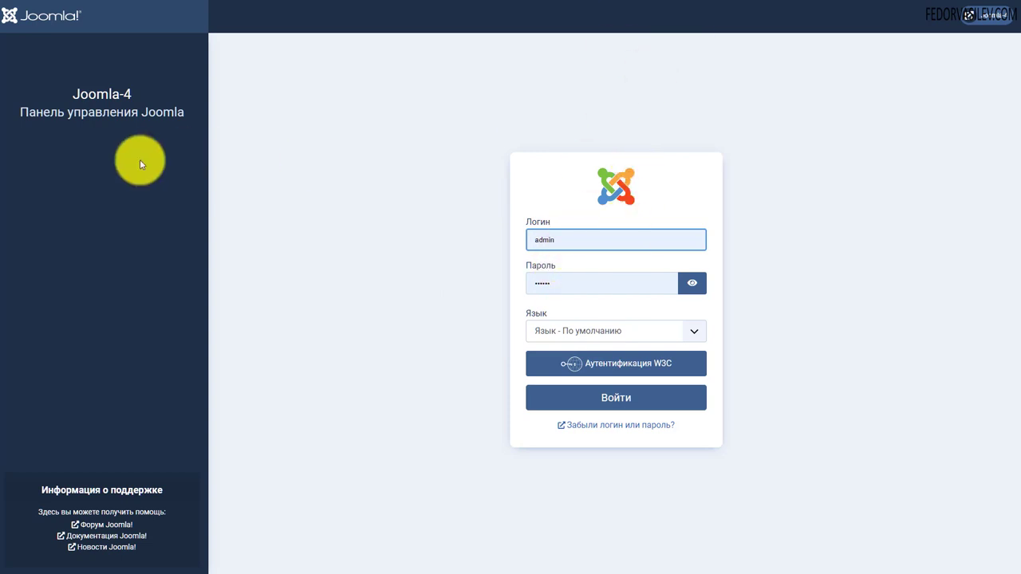
- Keep the prefilled admin login, replace the autofilled password with the account password, and sign in
double_click(566, 239)
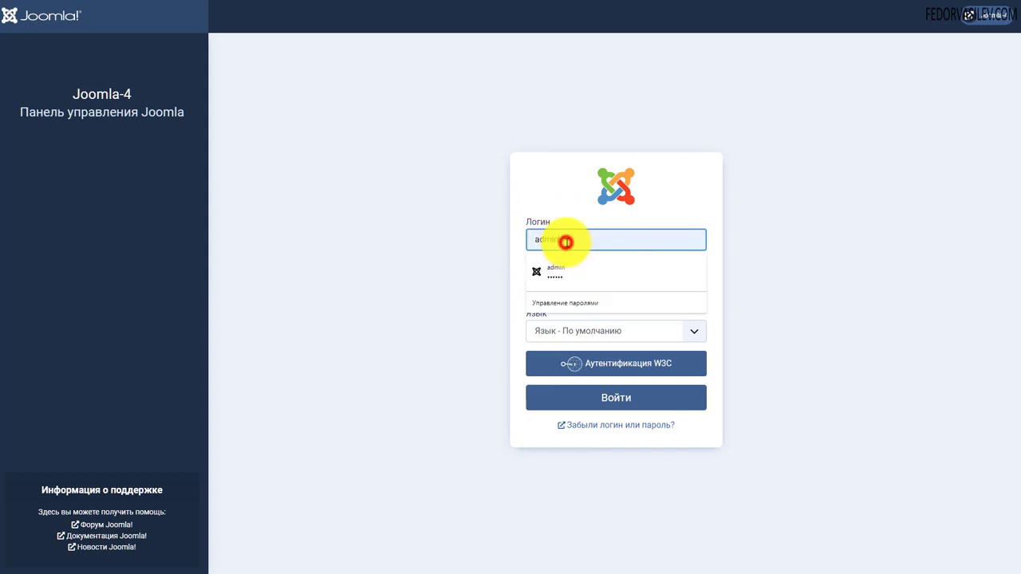
click(468, 250)
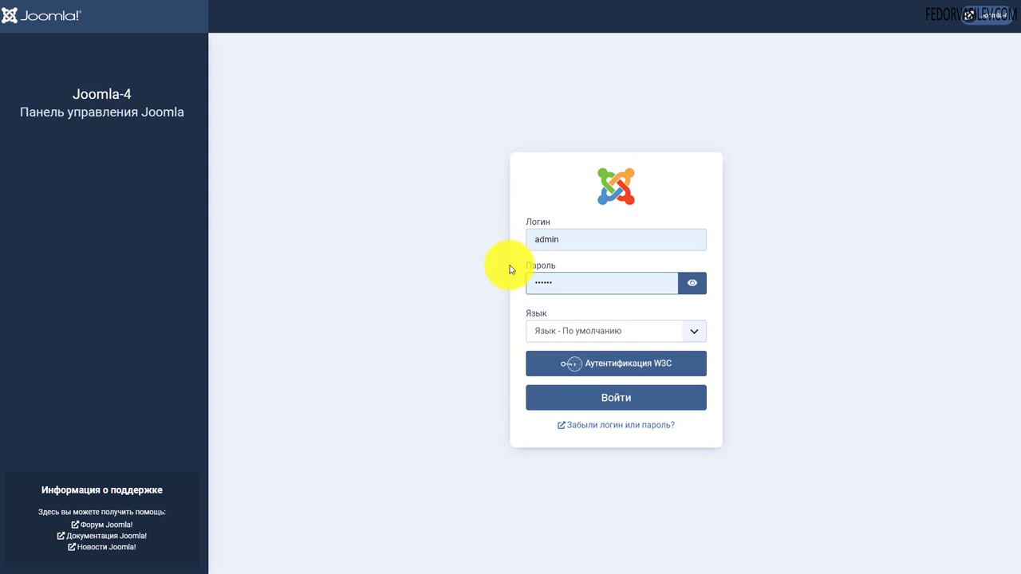
click(554, 283)
key(ctrl+a)
key(BackSpace)
key(ctrl+v)
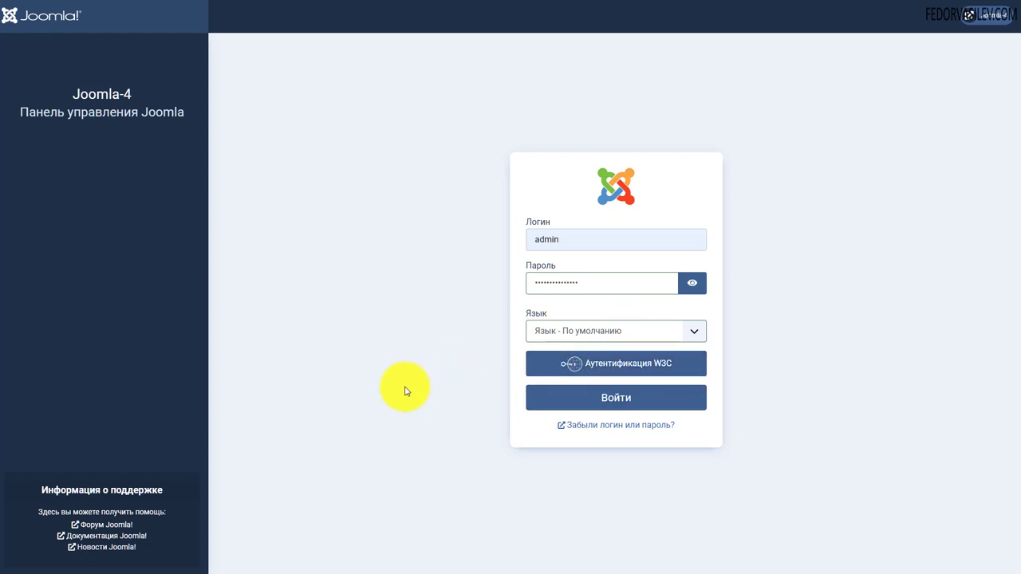
click(608, 398)
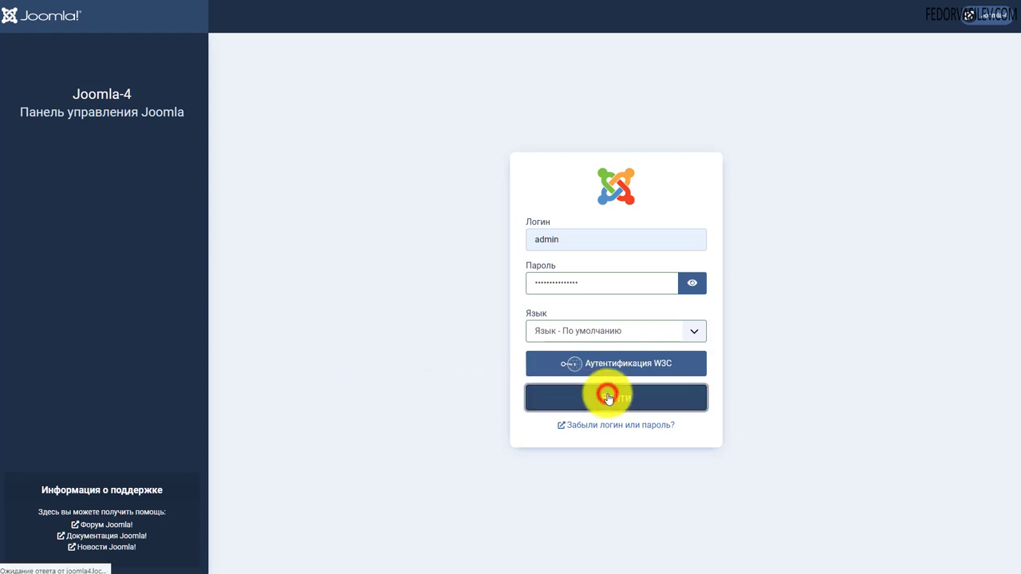
- Resubmit the login, look over the Russian dashboard, and go to the site's front page
key(Return)
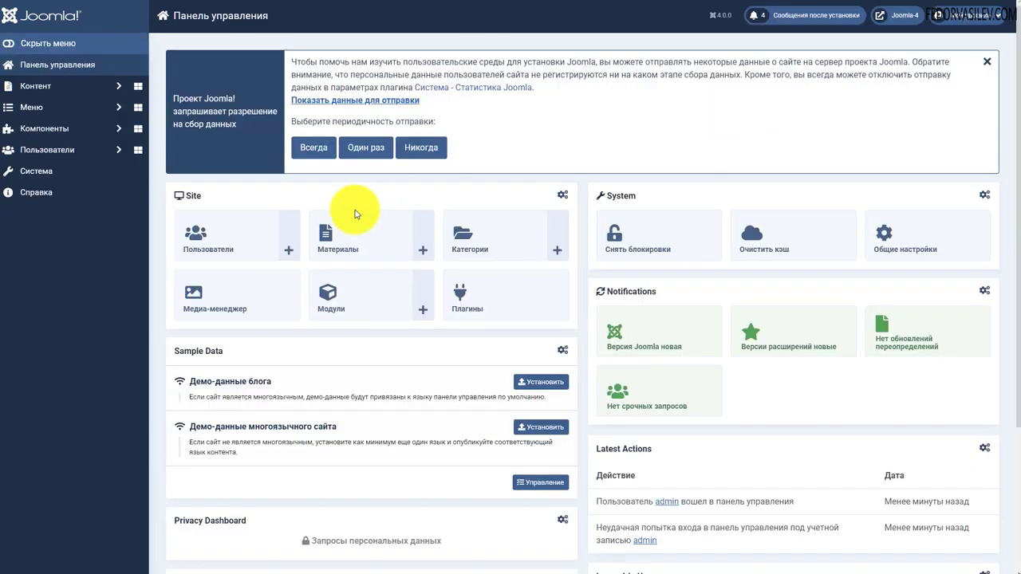
scroll(303, 201, down, 3)
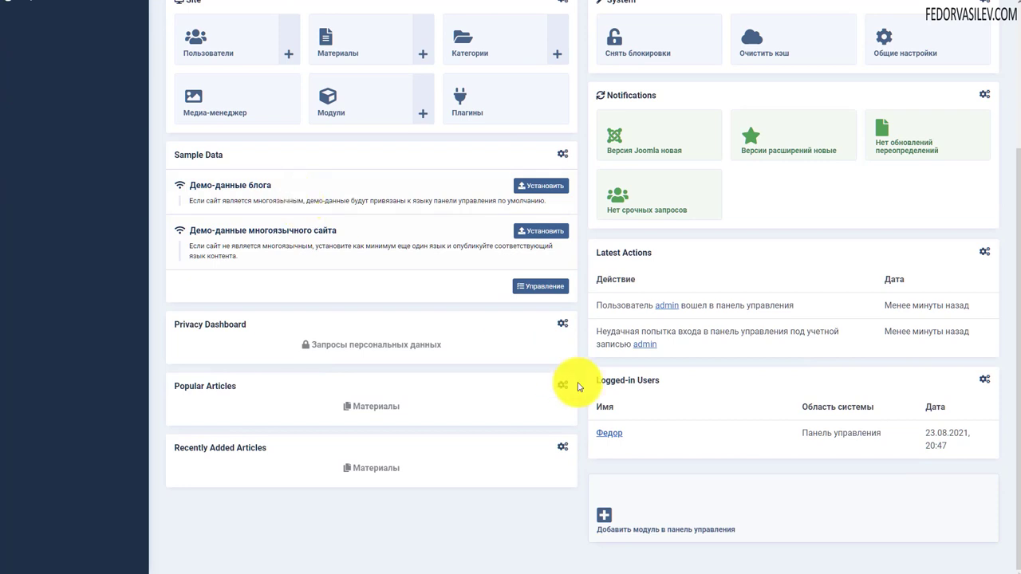
scroll(786, 497, up, 3)
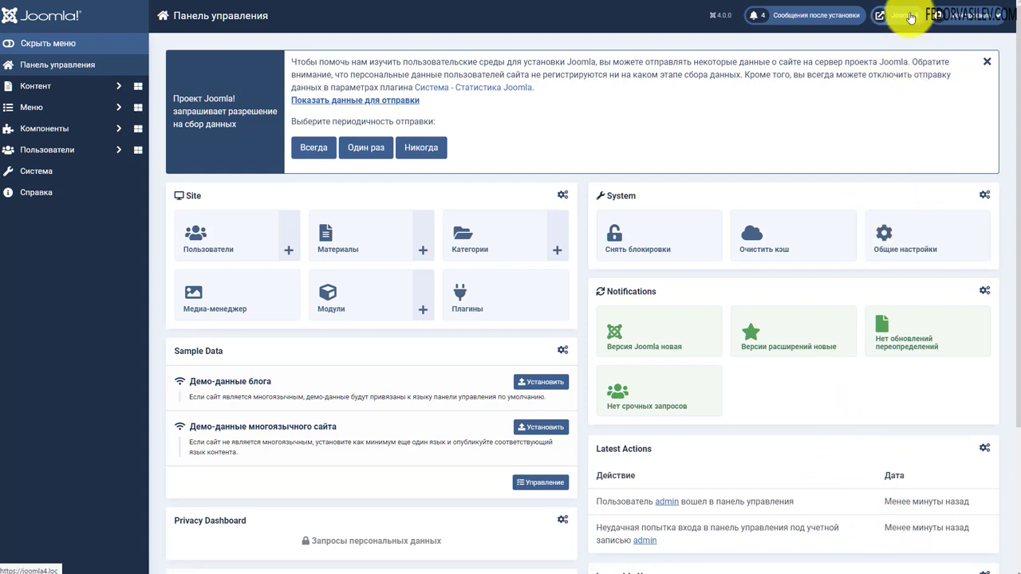
click(906, 17)
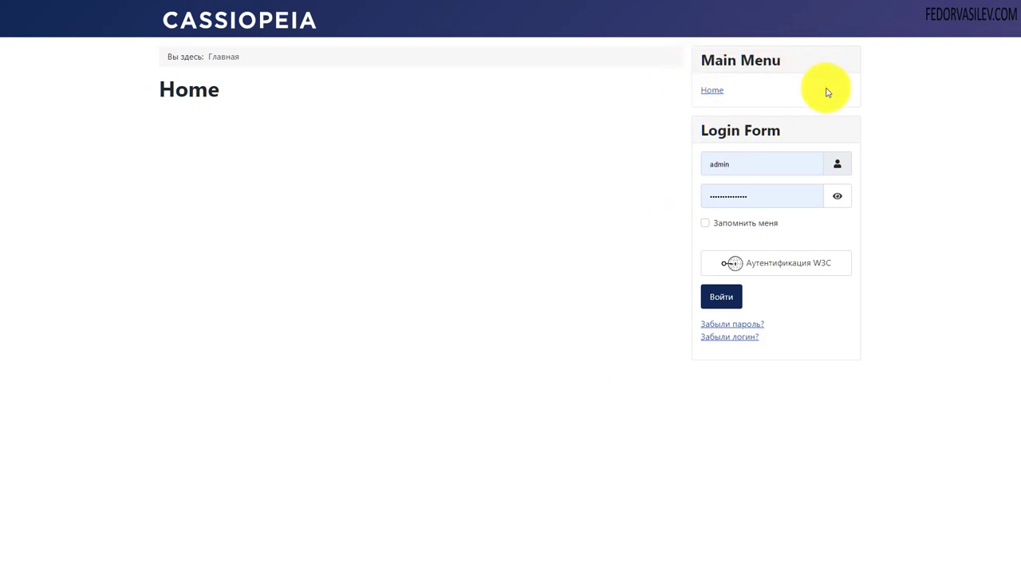
- Highlight the Main Menu heading on the Cassiopeia front page
drag(781, 58, 713, 58)
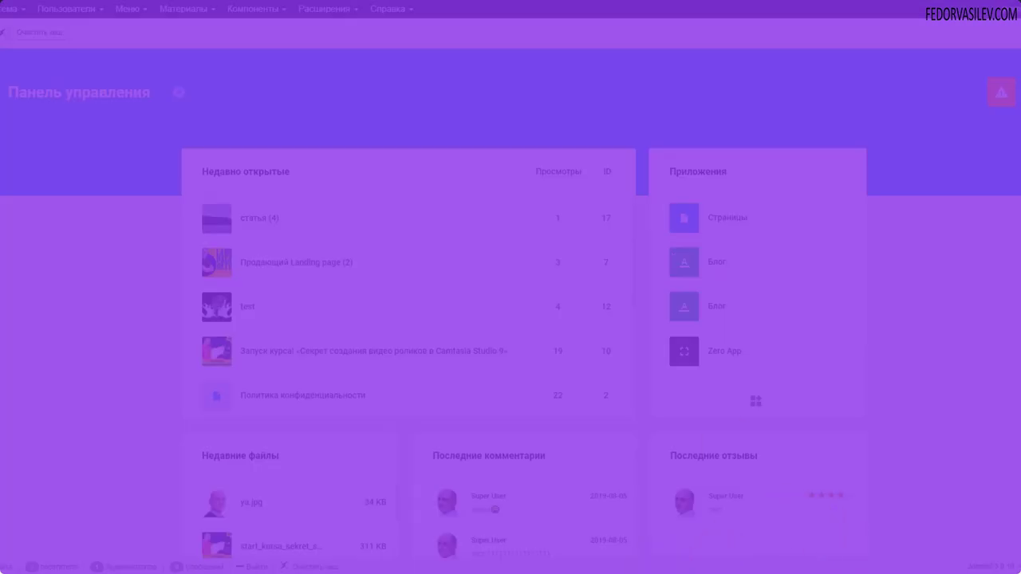
- Check the notifications, then open the Zero App article list and its options
click(1001, 92)
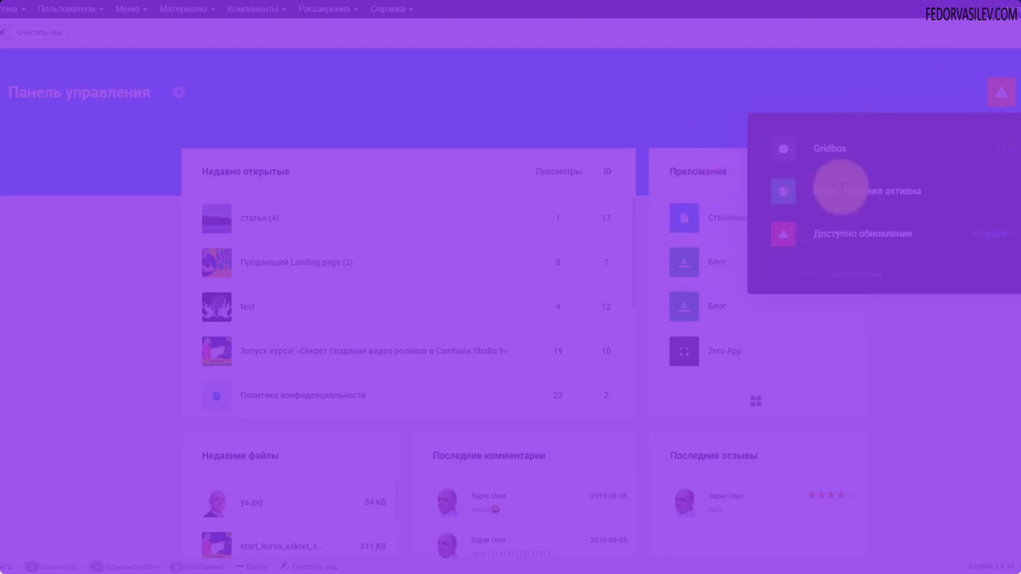
click(1001, 92)
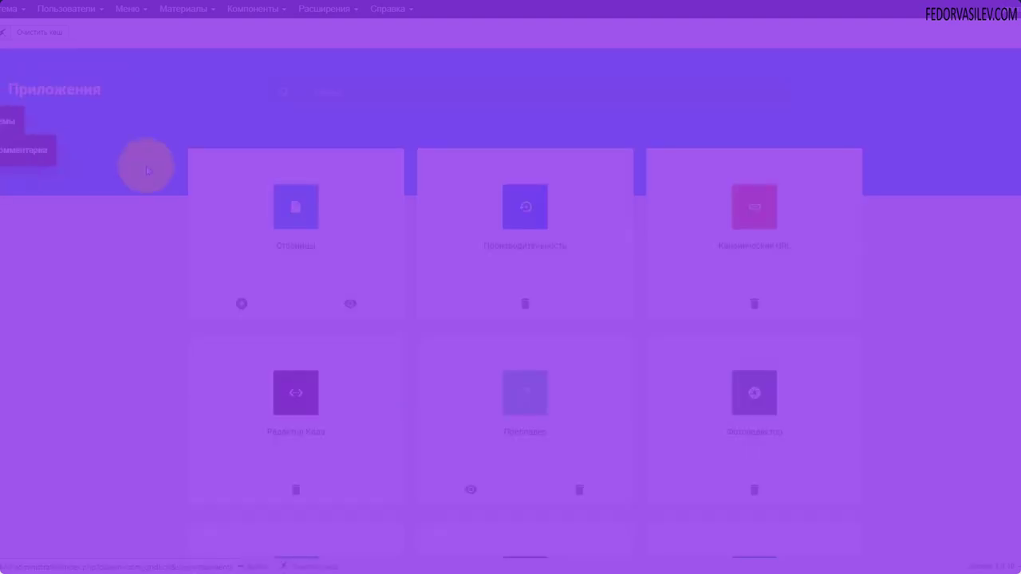
click(11, 191)
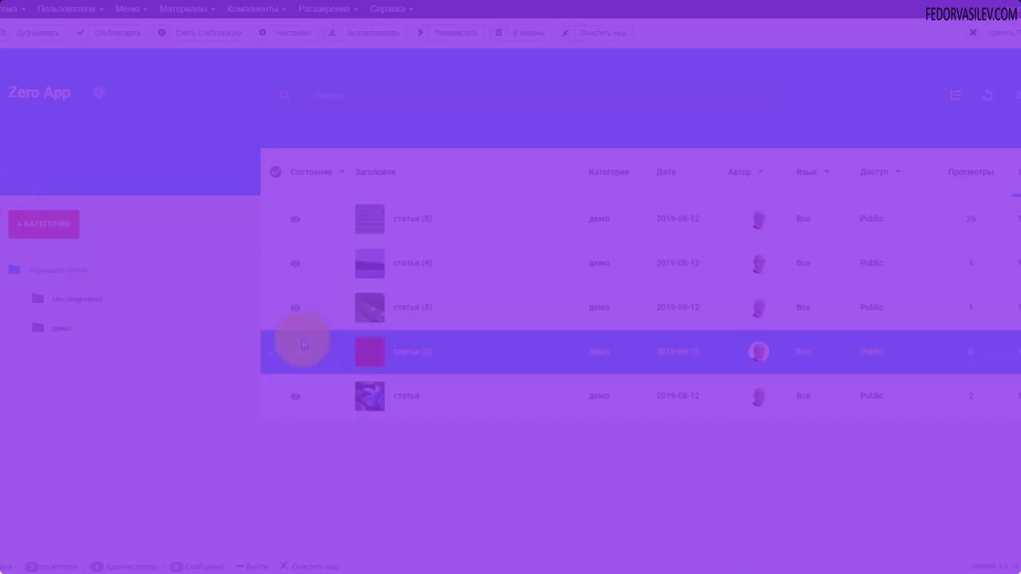
click(101, 94)
click(107, 250)
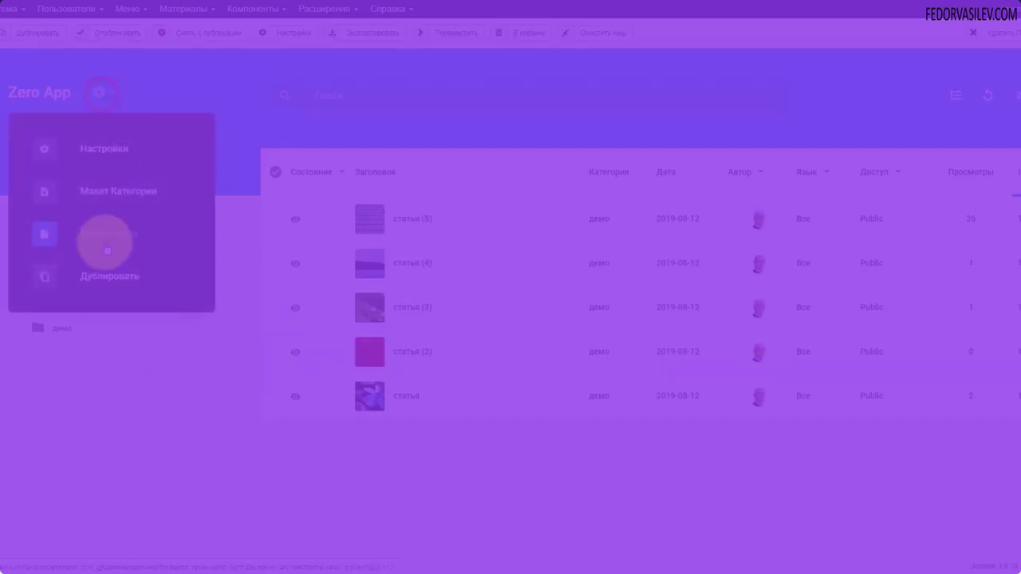